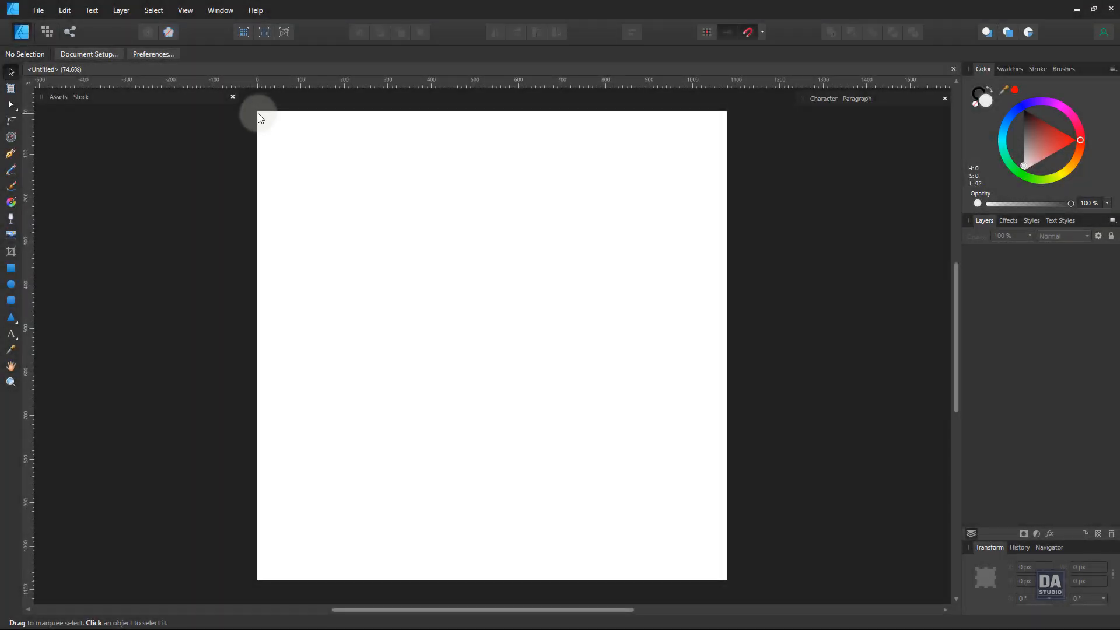
Step: Draw a 1080 × 1080 px rectangle covering the whole page and give its fill 24% noise
{"action": "left_click", "coordinate": [14, 267]}
{"action": "left_click_drag", "start_coordinate": [267, 119], "coordinate": [727, 580]}
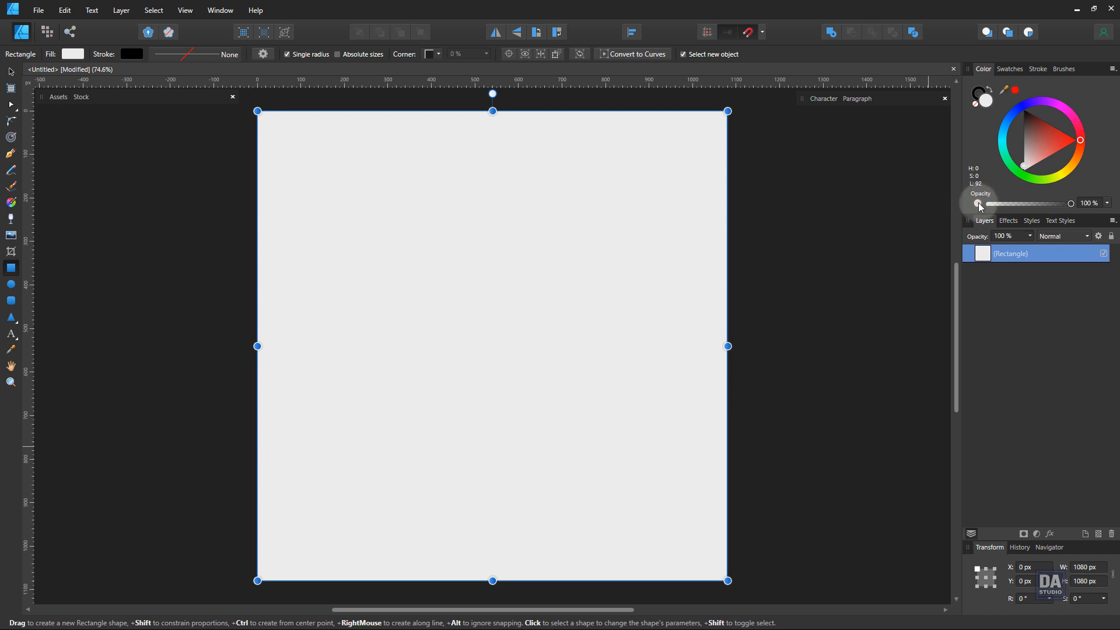
{"action": "left_click_drag", "start_coordinate": [992, 207], "coordinate": [1003, 207]}
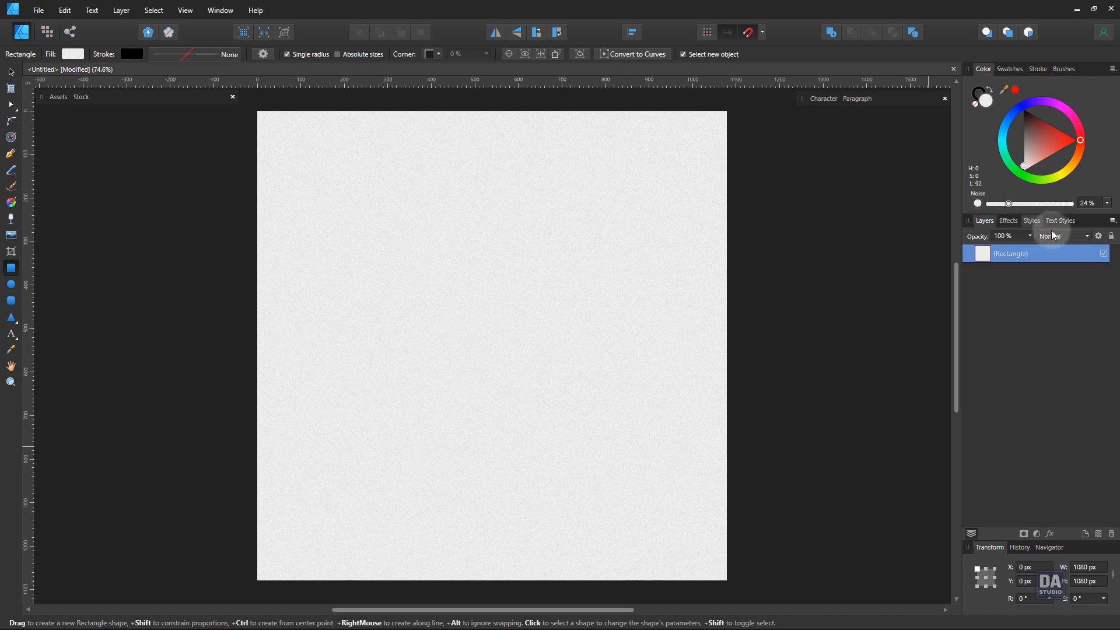
Step: Lock the background rectangle and change its fill to pure white
{"action": "left_click", "coordinate": [1111, 237]}
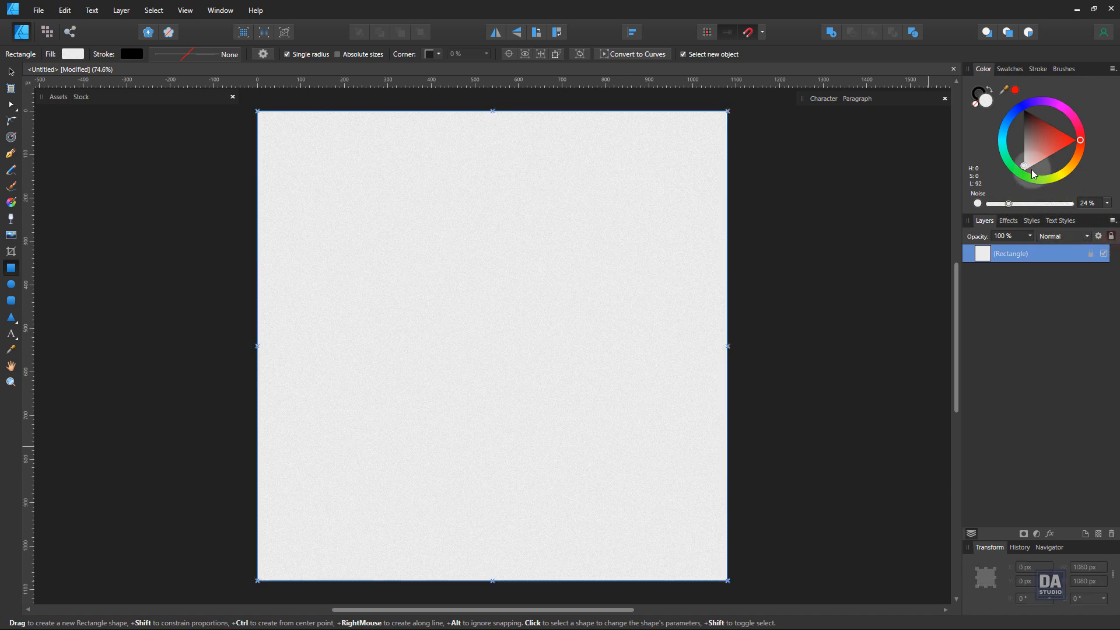
{"action": "left_click_drag", "start_coordinate": [1031, 170], "coordinate": [1025, 174]}
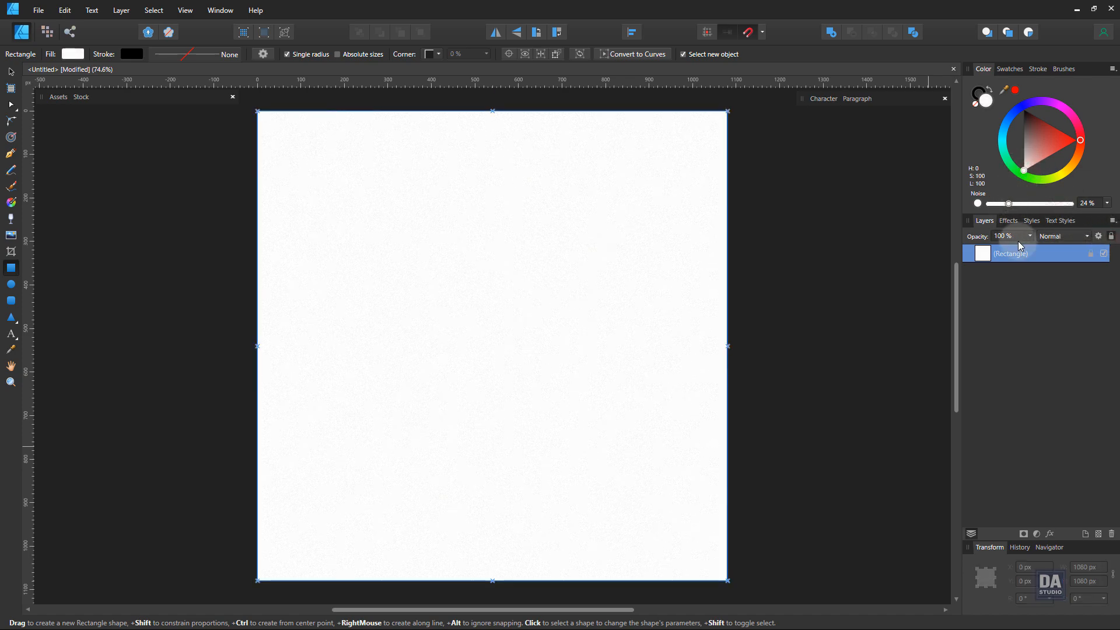
{"action": "left_click", "coordinate": [917, 295]}
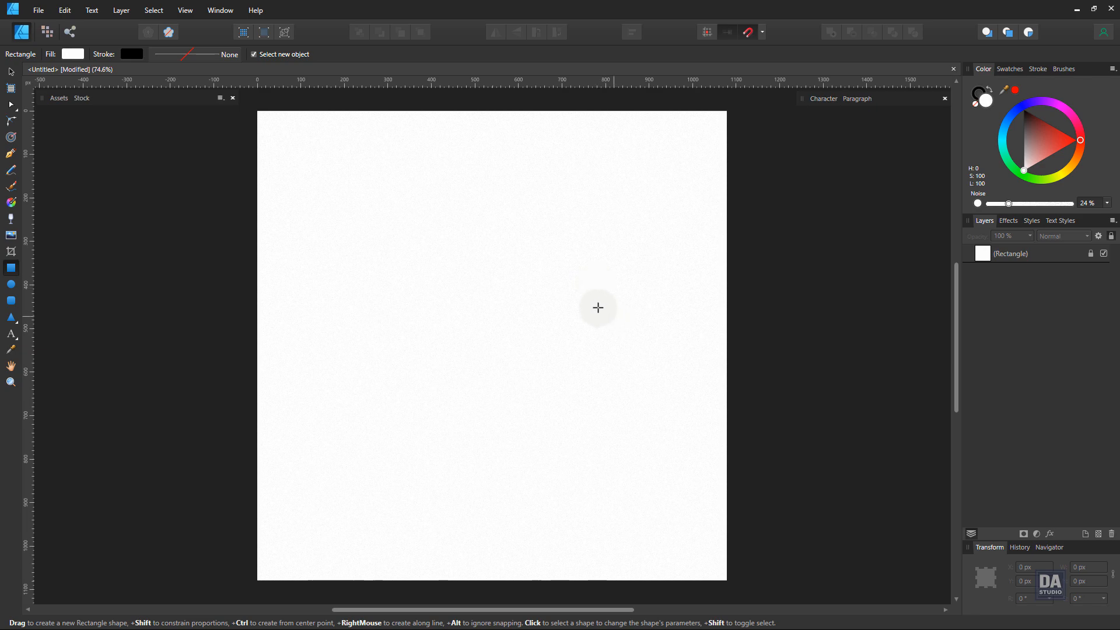
Step: Place the Pexels fashion photo of the woman in a pink metallic jacket against a purple wall onto the page
{"action": "left_click", "coordinate": [88, 100]}
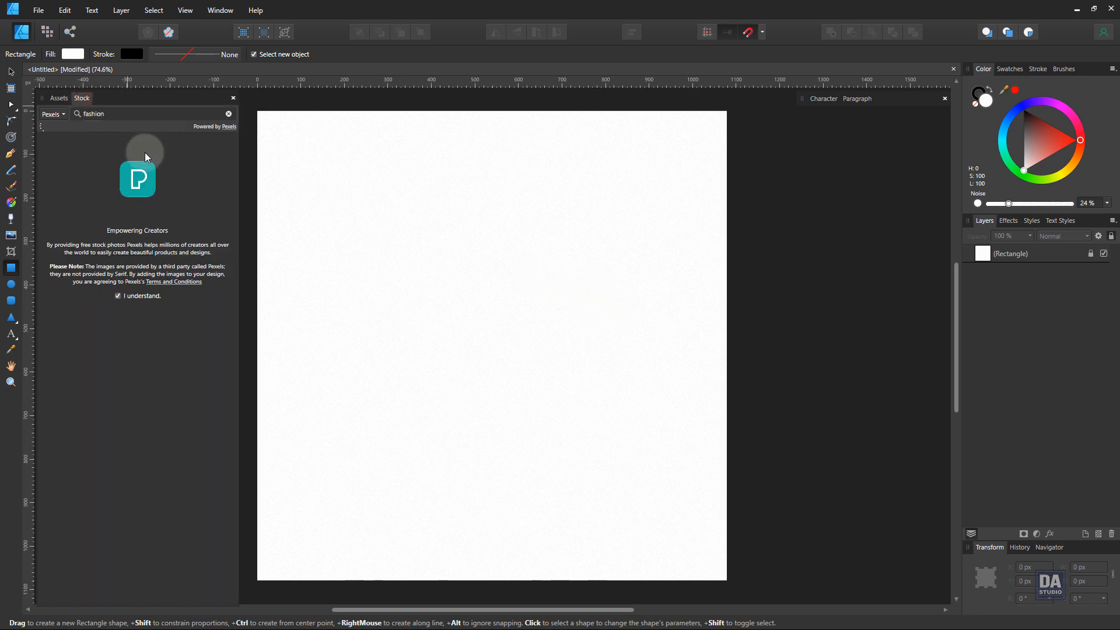
{"action": "left_click_drag", "start_coordinate": [203, 255], "coordinate": [446, 255]}
{"action": "key", "text": "z"}
{"action": "left_click_drag", "start_coordinate": [578, 289], "coordinate": [463, 276]}
{"action": "left_click_drag", "start_coordinate": [627, 378], "coordinate": [441, 307]}
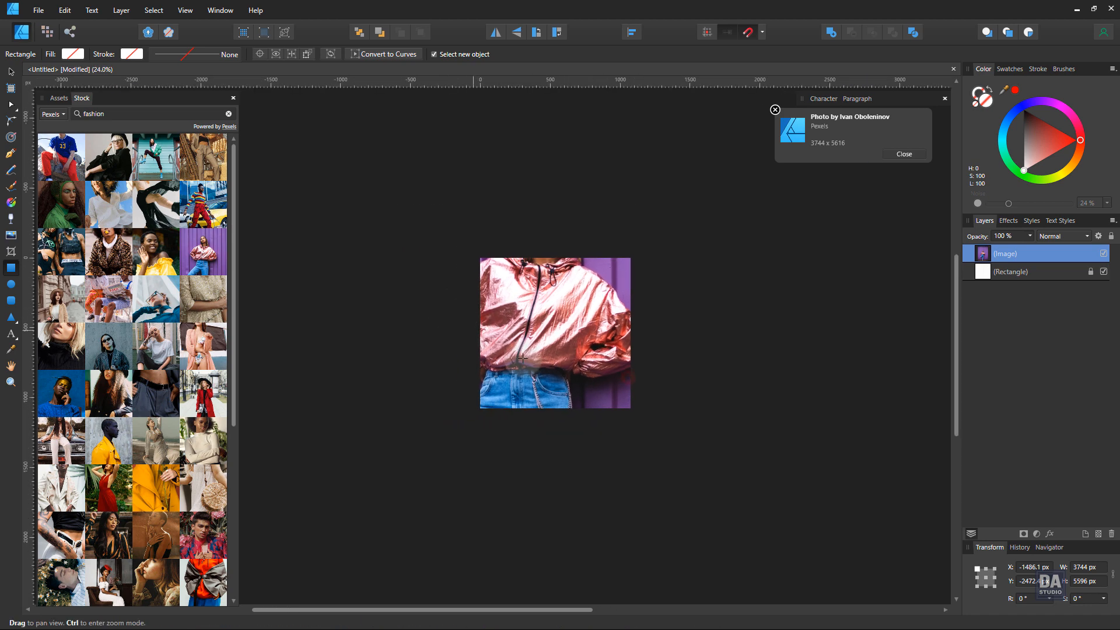
Step: Scale the photo down to about 1046 × 1563 px and move it to the right part of the page, aligned with the bottom edge
{"action": "key", "text": "v"}
{"action": "left_click_drag", "start_coordinate": [621, 414], "coordinate": [626, 288]}
{"action": "left_click_drag", "start_coordinate": [784, 530], "coordinate": [627, 455]}
{"action": "left_click_drag", "start_coordinate": [688, 482], "coordinate": [536, 282]}
{"action": "left_click_drag", "start_coordinate": [517, 218], "coordinate": [620, 369]}
{"action": "left_click_drag", "start_coordinate": [505, 184], "coordinate": [530, 196]}
{"action": "key", "text": "ctrl+space"}
{"action": "left_click_drag", "start_coordinate": [593, 336], "coordinate": [829, 357]}
{"action": "left_click_drag", "start_coordinate": [651, 377], "coordinate": [665, 338]}
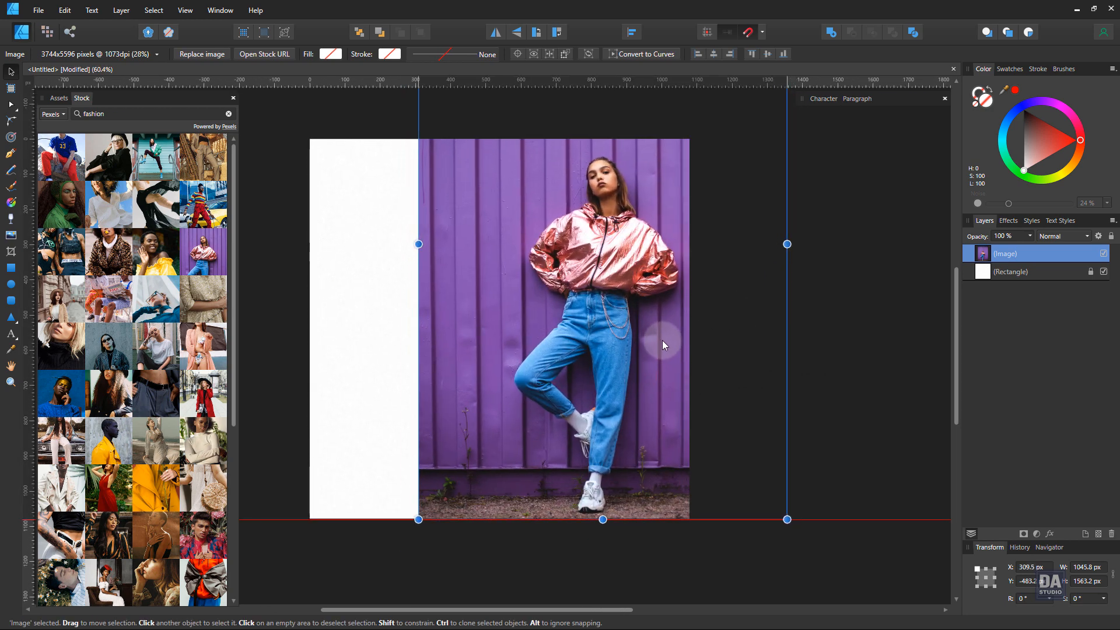
Step: Reduce the photo to about 941 × 1406 px, keeping it on the page's bottom edge with the full figure visible at the right, and deselect it
{"action": "key", "text": "ctrl+space"}
{"action": "mouse_move", "coordinate": [569, 369]}
{"action": "left_mouse_down"}
{"action": "mouse_move", "coordinate": [580, 358]}
{"action": "mouse_move", "coordinate": [563, 357]}
{"action": "left_mouse_up"}
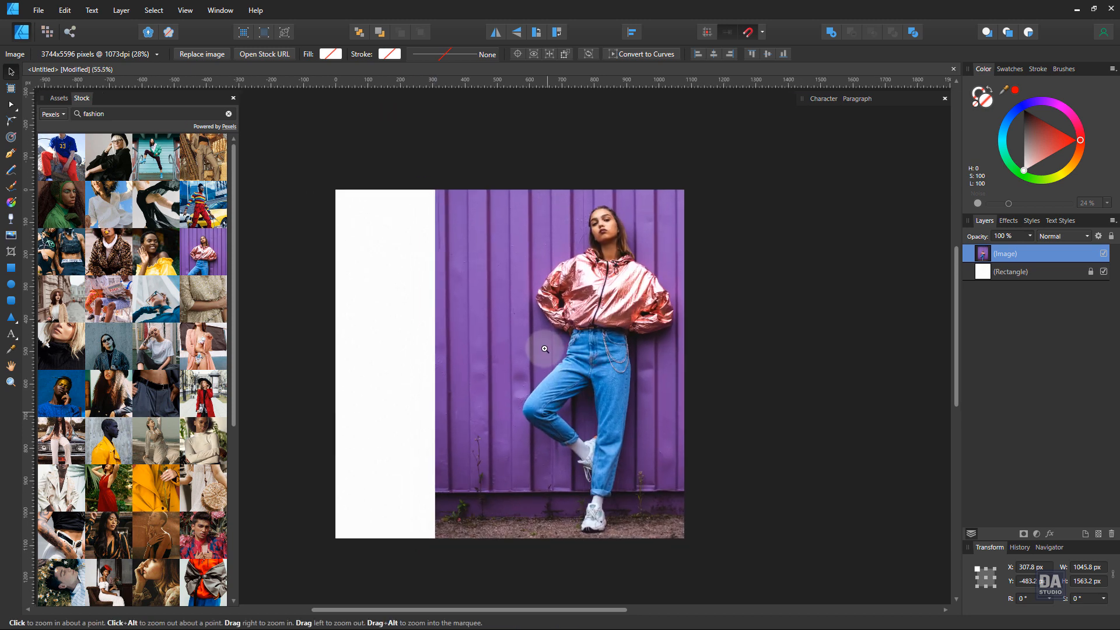
{"action": "key", "text": "ctrl+space"}
{"action": "left_click_drag", "start_coordinate": [526, 192], "coordinate": [510, 210]}
{"action": "key", "text": "space"}
{"action": "left_click_drag", "start_coordinate": [504, 156], "coordinate": [510, 197]}
{"action": "left_click_drag", "start_coordinate": [450, 116], "coordinate": [496, 151]}
{"action": "left_click_drag", "start_coordinate": [618, 318], "coordinate": [614, 321]}
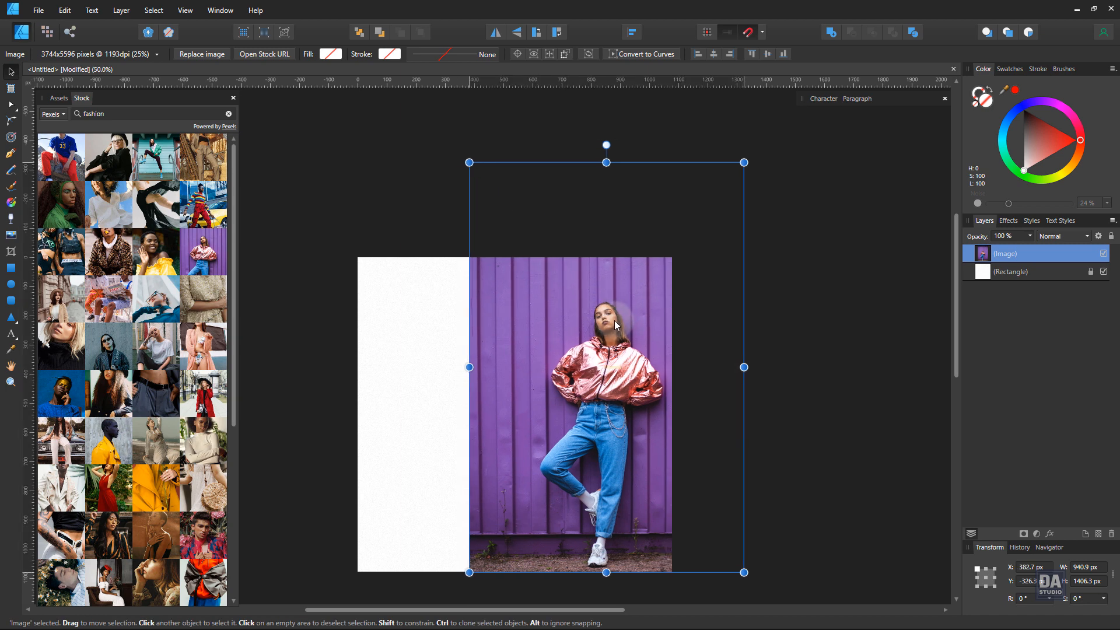
{"action": "left_click_drag", "start_coordinate": [575, 374], "coordinate": [595, 340]}
{"action": "left_click", "coordinate": [581, 344]}
{"action": "left_click", "coordinate": [846, 318]}
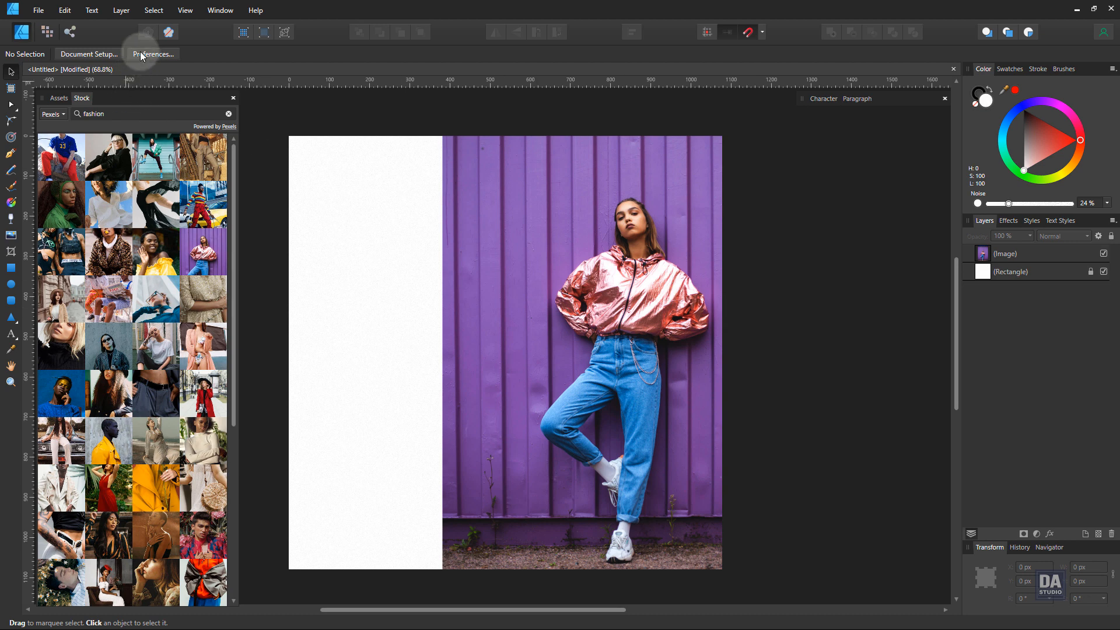
Step: Switch to the Pixel Persona and set up the Paint Brush with a rough Dry Media brush in black
{"action": "left_click", "coordinate": [49, 33]}
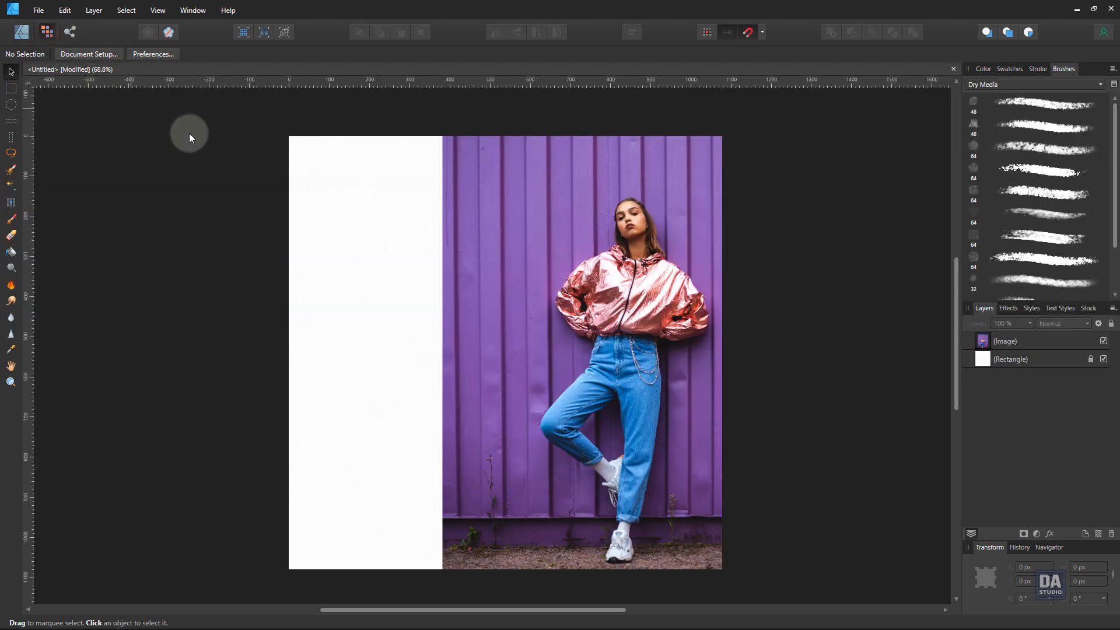
{"action": "mouse_move", "coordinate": [372, 217]}
{"action": "left_mouse_down"}
{"action": "mouse_move", "coordinate": [337, 215]}
{"action": "mouse_move", "coordinate": [365, 229]}
{"action": "left_mouse_up"}
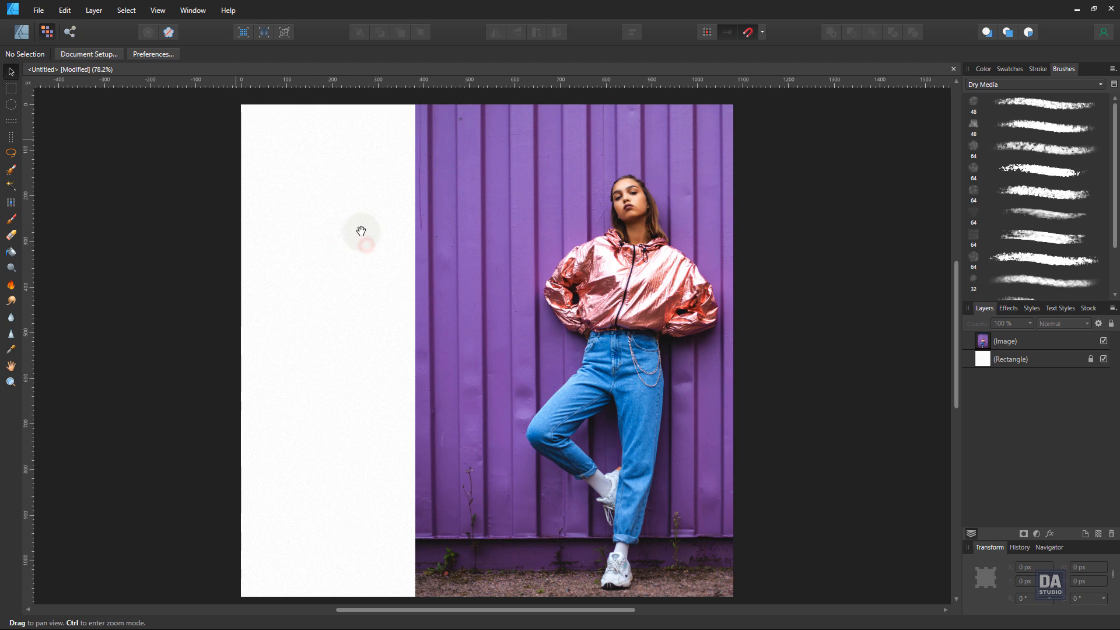
{"action": "left_click", "coordinate": [12, 220]}
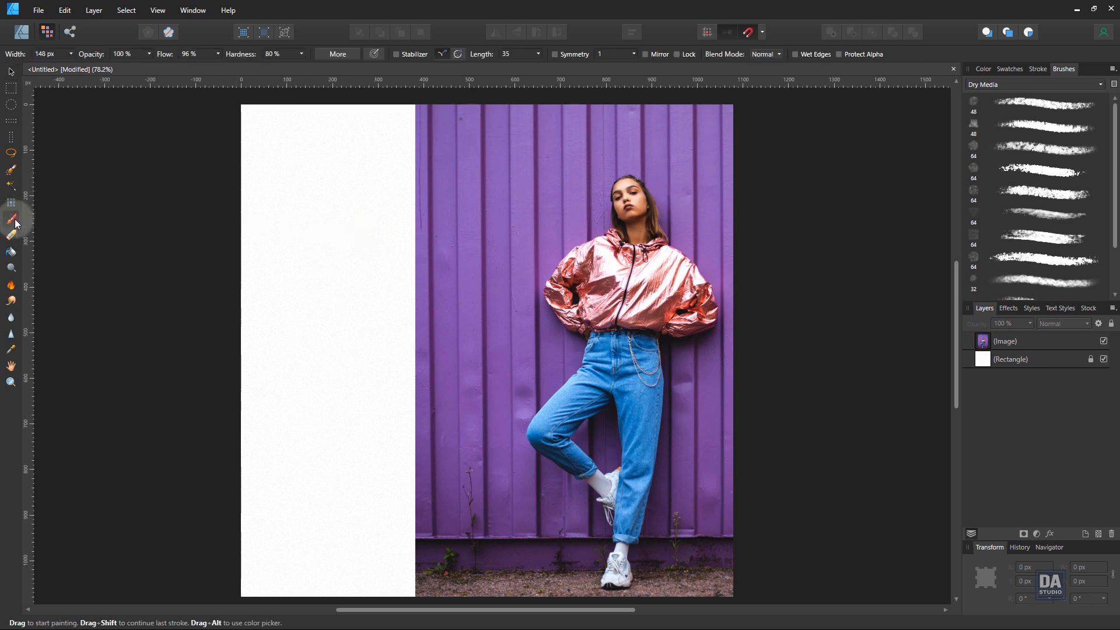
{"action": "left_click", "coordinate": [1041, 262]}
{"action": "left_click", "coordinate": [984, 69]}
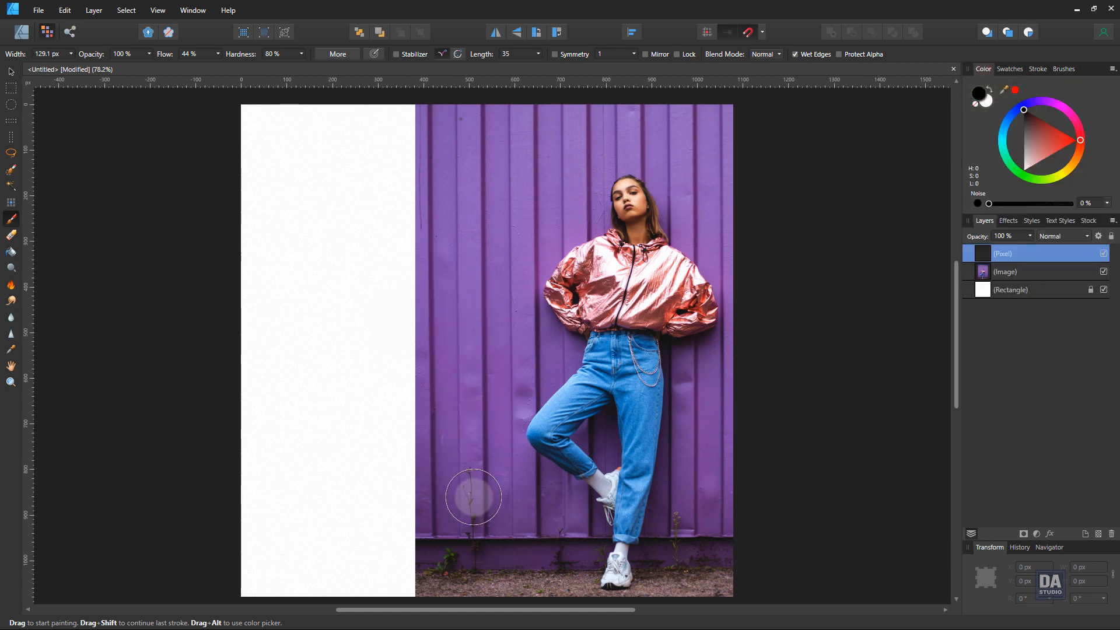
Step: Paint over the blank part of the page and the photo's left edge in black, leaving a ragged diagonal border beside the woman
{"action": "mouse_move", "coordinate": [450, 543]}
{"action": "left_mouse_down"}
{"action": "mouse_move", "coordinate": [432, 573]}
{"action": "mouse_move", "coordinate": [456, 538]}
{"action": "mouse_move", "coordinate": [430, 532]}
{"action": "mouse_move", "coordinate": [461, 493]}
{"action": "mouse_move", "coordinate": [431, 496]}
{"action": "mouse_move", "coordinate": [455, 471]}
{"action": "mouse_move", "coordinate": [459, 455]}
{"action": "mouse_move", "coordinate": [442, 453]}
{"action": "mouse_move", "coordinate": [479, 388]}
{"action": "mouse_move", "coordinate": [409, 459]}
{"action": "mouse_move", "coordinate": [458, 387]}
{"action": "mouse_move", "coordinate": [471, 331]}
{"action": "mouse_move", "coordinate": [486, 325]}
{"action": "mouse_move", "coordinate": [421, 414]}
{"action": "mouse_move", "coordinate": [487, 293]}
{"action": "mouse_move", "coordinate": [448, 354]}
{"action": "mouse_move", "coordinate": [466, 284]}
{"action": "mouse_move", "coordinate": [444, 302]}
{"action": "mouse_move", "coordinate": [484, 252]}
{"action": "left_mouse_up"}
{"action": "mouse_move", "coordinate": [528, 204]}
{"action": "left_mouse_down"}
{"action": "mouse_move", "coordinate": [495, 213]}
{"action": "mouse_move", "coordinate": [449, 270]}
{"action": "mouse_move", "coordinate": [505, 202]}
{"action": "mouse_move", "coordinate": [447, 262]}
{"action": "mouse_move", "coordinate": [483, 187]}
{"action": "mouse_move", "coordinate": [470, 228]}
{"action": "mouse_move", "coordinate": [488, 224]}
{"action": "mouse_move", "coordinate": [462, 252]}
{"action": "mouse_move", "coordinate": [503, 212]}
{"action": "mouse_move", "coordinate": [407, 280]}
{"action": "mouse_move", "coordinate": [467, 206]}
{"action": "mouse_move", "coordinate": [482, 168]}
{"action": "mouse_move", "coordinate": [527, 127]}
{"action": "mouse_move", "coordinate": [443, 172]}
{"action": "mouse_move", "coordinate": [427, 166]}
{"action": "mouse_move", "coordinate": [395, 199]}
{"action": "mouse_move", "coordinate": [432, 194]}
{"action": "mouse_move", "coordinate": [565, 131]}
{"action": "mouse_move", "coordinate": [551, 145]}
{"action": "mouse_move", "coordinate": [520, 153]}
{"action": "mouse_move", "coordinate": [573, 98]}
{"action": "mouse_move", "coordinate": [457, 223]}
{"action": "mouse_move", "coordinate": [461, 245]}
{"action": "mouse_move", "coordinate": [508, 215]}
{"action": "mouse_move", "coordinate": [464, 289]}
{"action": "left_mouse_up"}
{"action": "key", "text": "ctrl+z"}
{"action": "key", "text": "ctrl+z"}
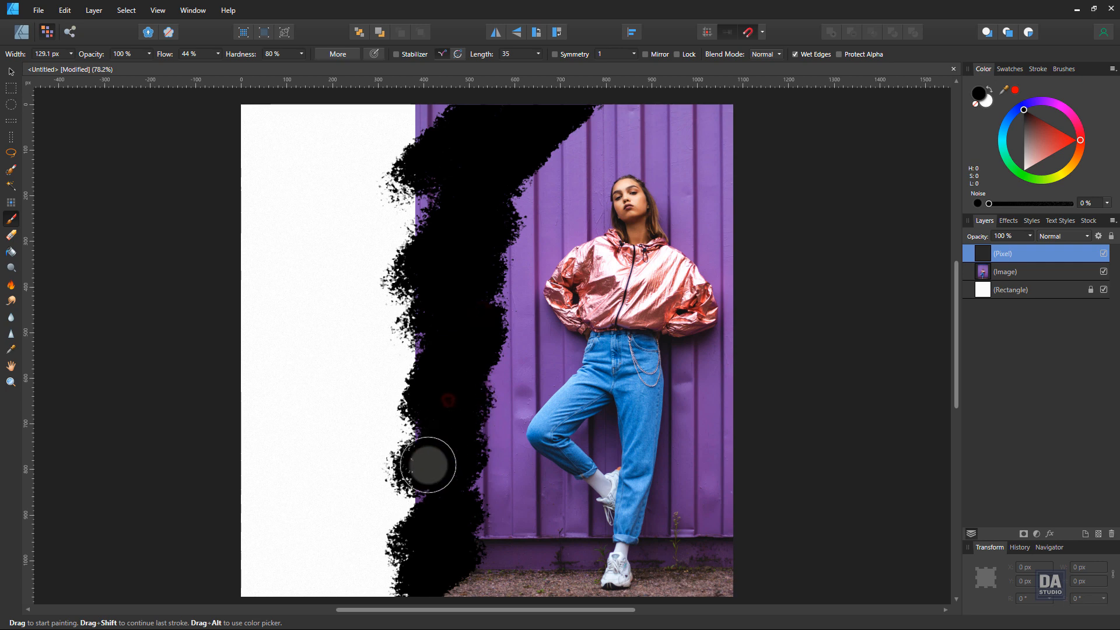
{"action": "mouse_move", "coordinate": [439, 494]}
{"action": "left_mouse_down"}
{"action": "mouse_move", "coordinate": [457, 510]}
{"action": "mouse_move", "coordinate": [426, 597]}
{"action": "mouse_move", "coordinate": [389, 589]}
{"action": "mouse_move", "coordinate": [401, 539]}
{"action": "mouse_move", "coordinate": [393, 440]}
{"action": "mouse_move", "coordinate": [380, 581]}
{"action": "mouse_move", "coordinate": [401, 427]}
{"action": "mouse_move", "coordinate": [389, 445]}
{"action": "mouse_move", "coordinate": [403, 591]}
{"action": "mouse_move", "coordinate": [418, 594]}
{"action": "mouse_move", "coordinate": [340, 583]}
{"action": "mouse_move", "coordinate": [348, 588]}
{"action": "mouse_move", "coordinate": [239, 590]}
{"action": "mouse_move", "coordinate": [247, 516]}
{"action": "mouse_move", "coordinate": [267, 510]}
{"action": "mouse_move", "coordinate": [247, 572]}
{"action": "mouse_move", "coordinate": [360, 539]}
{"action": "mouse_move", "coordinate": [291, 545]}
{"action": "mouse_move", "coordinate": [310, 517]}
{"action": "mouse_move", "coordinate": [276, 531]}
{"action": "mouse_move", "coordinate": [292, 577]}
{"action": "mouse_move", "coordinate": [344, 561]}
{"action": "mouse_move", "coordinate": [375, 346]}
{"action": "mouse_move", "coordinate": [378, 416]}
{"action": "mouse_move", "coordinate": [395, 340]}
{"action": "mouse_move", "coordinate": [411, 384]}
{"action": "mouse_move", "coordinate": [401, 386]}
{"action": "mouse_move", "coordinate": [409, 256]}
{"action": "mouse_move", "coordinate": [422, 248]}
{"action": "mouse_move", "coordinate": [431, 130]}
{"action": "mouse_move", "coordinate": [460, 105]}
{"action": "mouse_move", "coordinate": [379, 116]}
{"action": "mouse_move", "coordinate": [351, 126]}
{"action": "mouse_move", "coordinate": [413, 129]}
{"action": "mouse_move", "coordinate": [332, 141]}
{"action": "mouse_move", "coordinate": [240, 122]}
{"action": "mouse_move", "coordinate": [260, 178]}
{"action": "mouse_move", "coordinate": [232, 192]}
{"action": "mouse_move", "coordinate": [240, 164]}
{"action": "mouse_move", "coordinate": [230, 202]}
{"action": "mouse_move", "coordinate": [359, 147]}
{"action": "mouse_move", "coordinate": [391, 150]}
{"action": "mouse_move", "coordinate": [328, 120]}
{"action": "mouse_move", "coordinate": [238, 125]}
{"action": "mouse_move", "coordinate": [416, 124]}
{"action": "mouse_move", "coordinate": [254, 204]}
{"action": "mouse_move", "coordinate": [275, 265]}
{"action": "mouse_move", "coordinate": [267, 299]}
{"action": "mouse_move", "coordinate": [278, 296]}
{"action": "mouse_move", "coordinate": [261, 183]}
{"action": "mouse_move", "coordinate": [263, 291]}
{"action": "mouse_move", "coordinate": [276, 304]}
{"action": "mouse_move", "coordinate": [242, 383]}
{"action": "mouse_move", "coordinate": [258, 528]}
{"action": "mouse_move", "coordinate": [243, 463]}
{"action": "mouse_move", "coordinate": [351, 574]}
{"action": "mouse_move", "coordinate": [333, 407]}
{"action": "mouse_move", "coordinate": [373, 395]}
{"action": "mouse_move", "coordinate": [290, 465]}
{"action": "mouse_move", "coordinate": [353, 282]}
{"action": "mouse_move", "coordinate": [390, 222]}
{"action": "mouse_move", "coordinate": [307, 270]}
{"action": "left_mouse_up"}
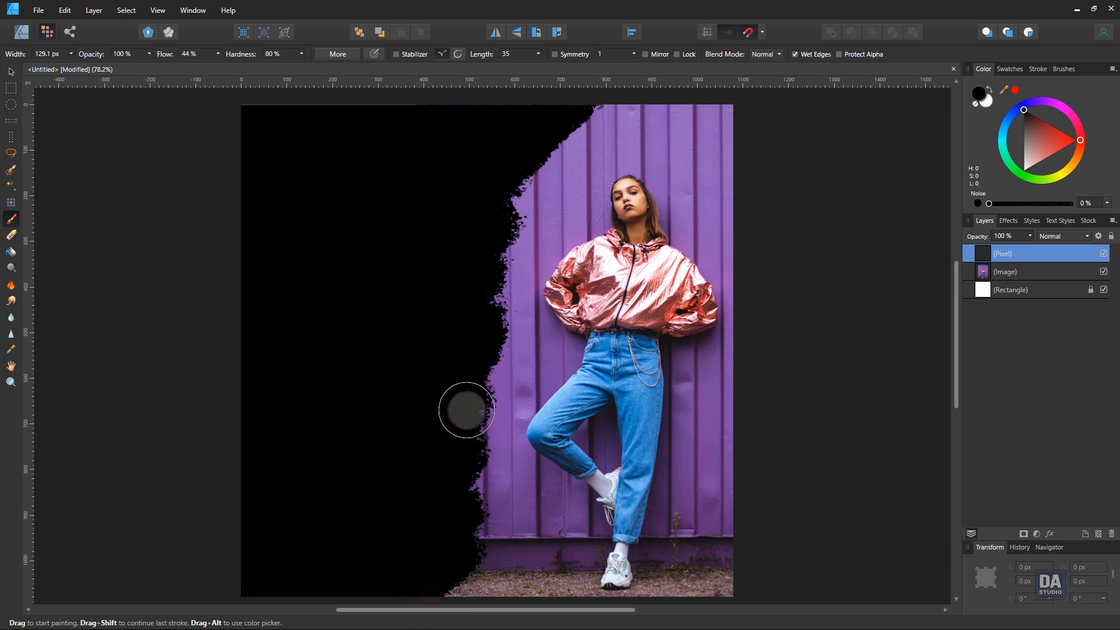
{"action": "left_click_drag", "start_coordinate": [487, 396], "coordinate": [477, 407]}
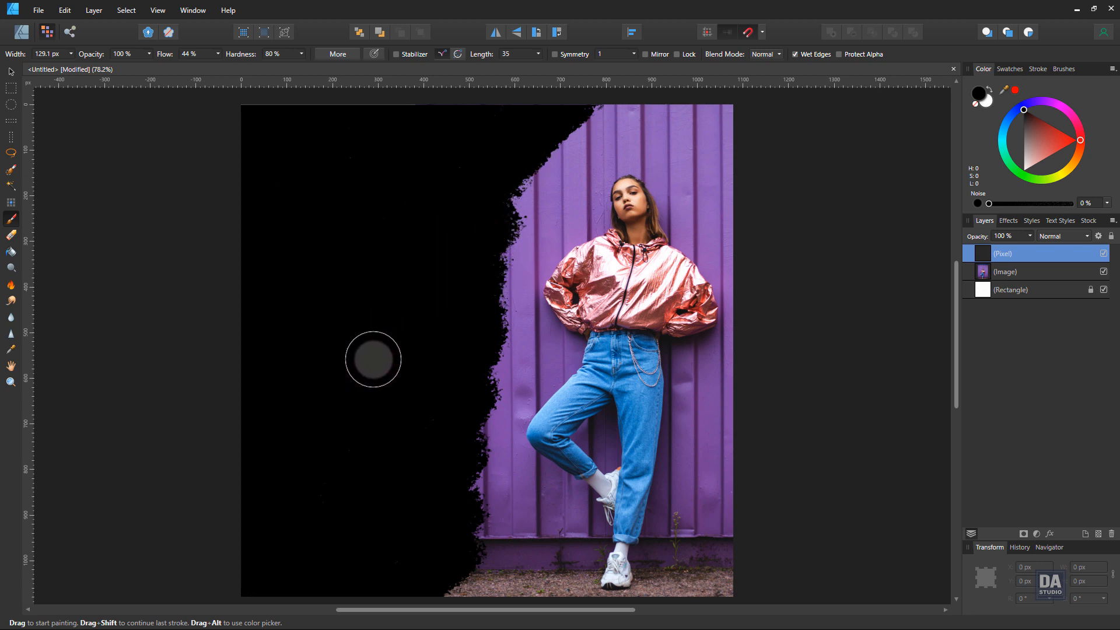
Step: Reduce the brush width to about 79 px and roughen the middle and lower parts of the black border
{"action": "key", "text": "bracketleft"}
{"action": "left_click_drag", "start_coordinate": [478, 345], "coordinate": [477, 358]}
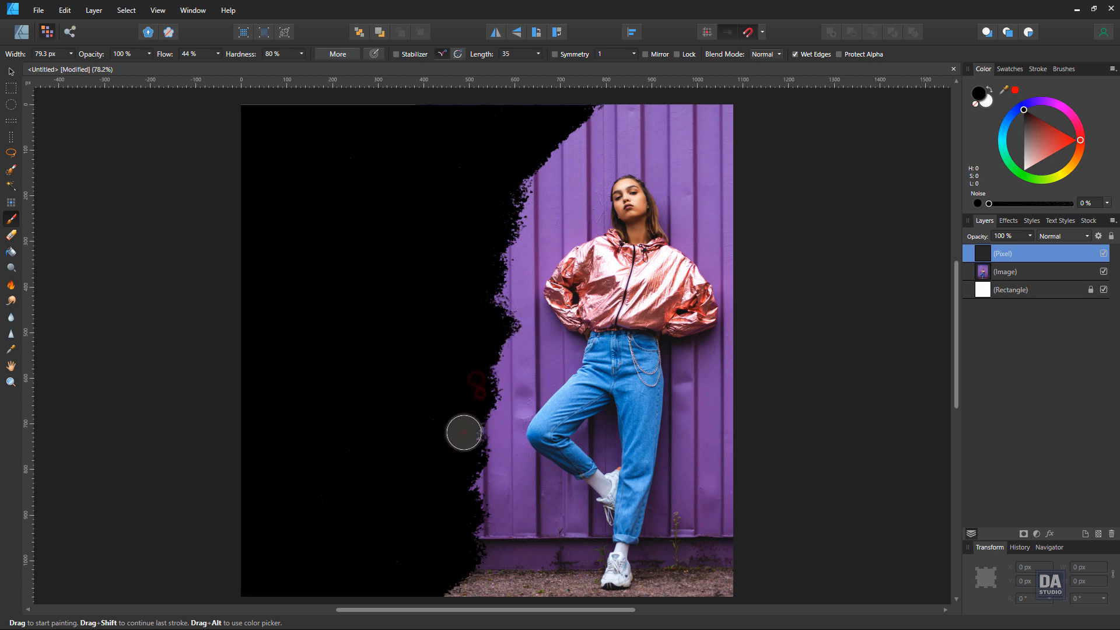
{"action": "mouse_move", "coordinate": [494, 441]}
{"action": "left_mouse_down"}
{"action": "mouse_move", "coordinate": [434, 523]}
{"action": "mouse_move", "coordinate": [462, 504]}
{"action": "mouse_move", "coordinate": [470, 428]}
{"action": "mouse_move", "coordinate": [481, 440]}
{"action": "mouse_move", "coordinate": [464, 511]}
{"action": "left_mouse_up"}
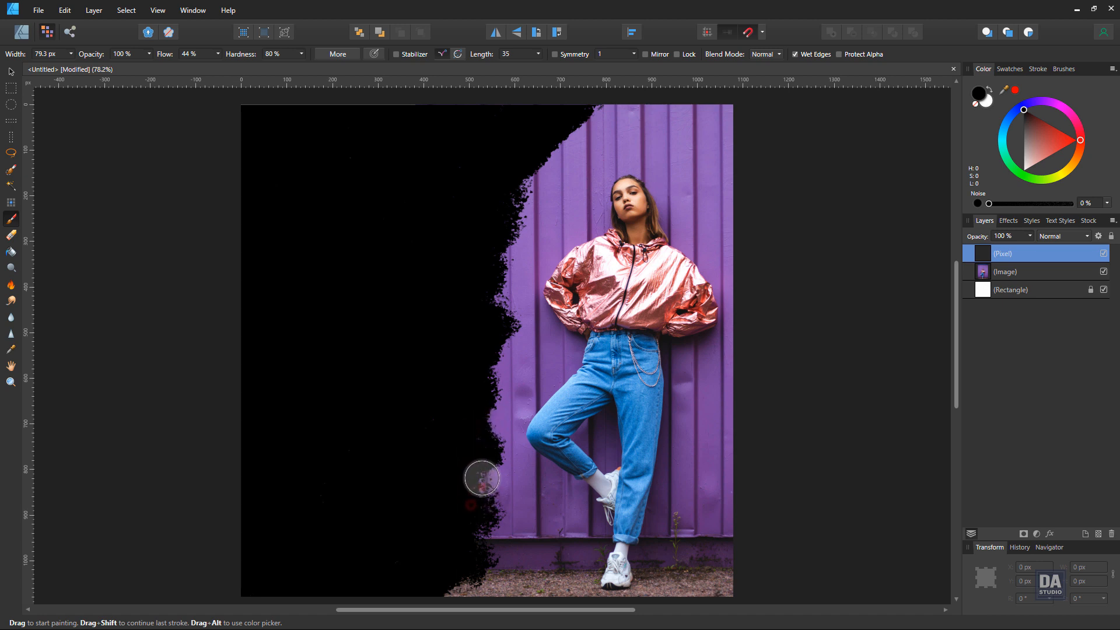
{"action": "left_click_drag", "start_coordinate": [481, 474], "coordinate": [450, 571]}
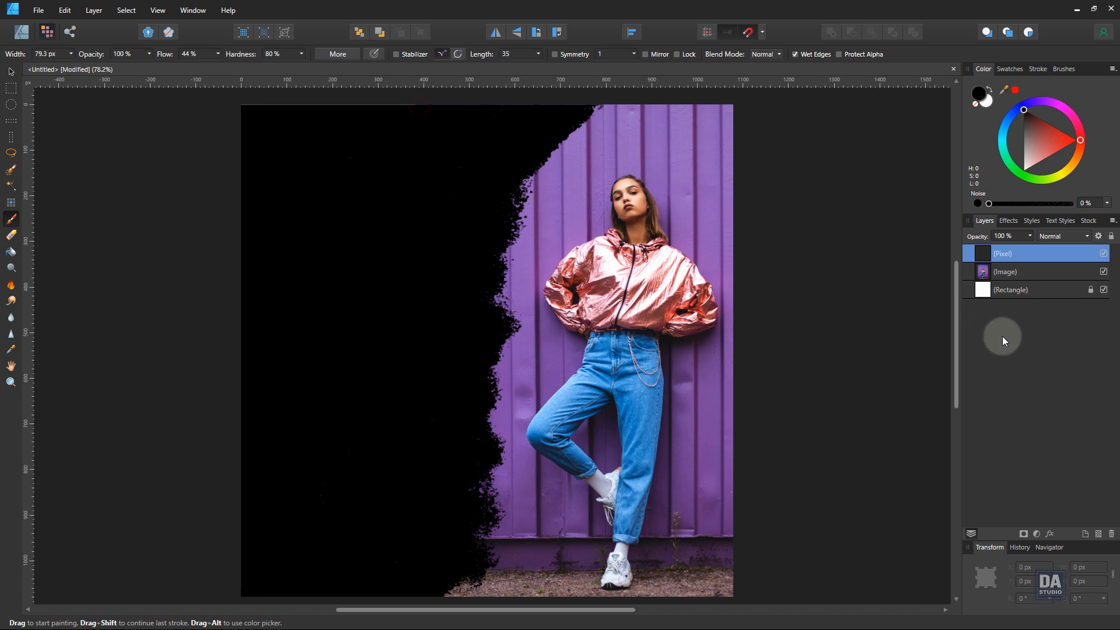
Step: Turn the painted layer white with an Invert adjustment and extend its ragged edge near the top of the photo
{"action": "left_click", "coordinate": [1036, 536]}
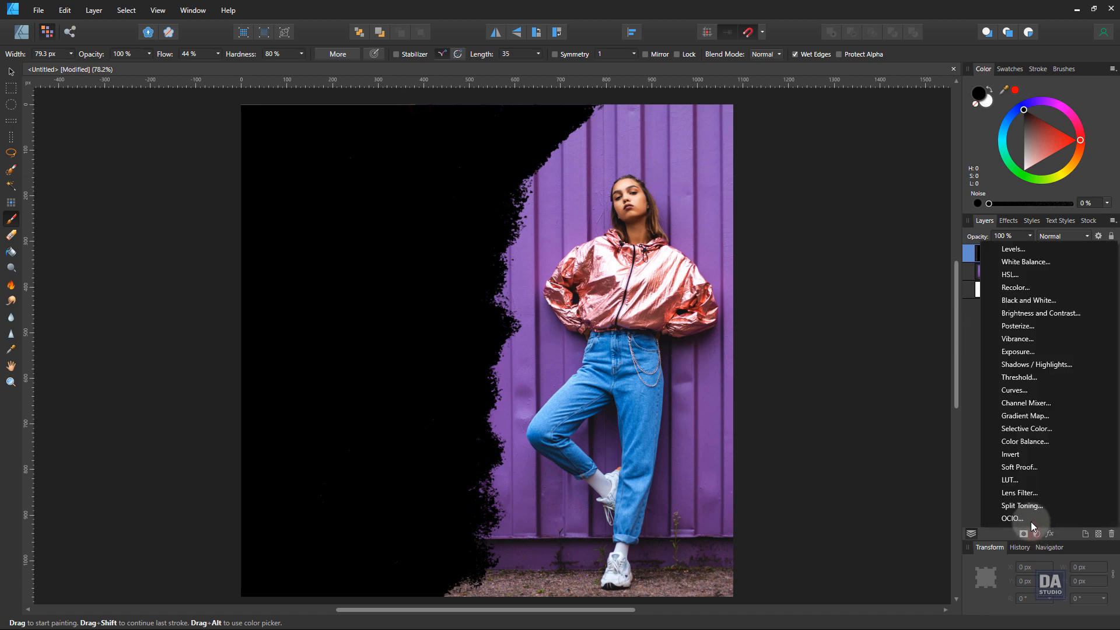
{"action": "left_click", "coordinate": [1022, 454]}
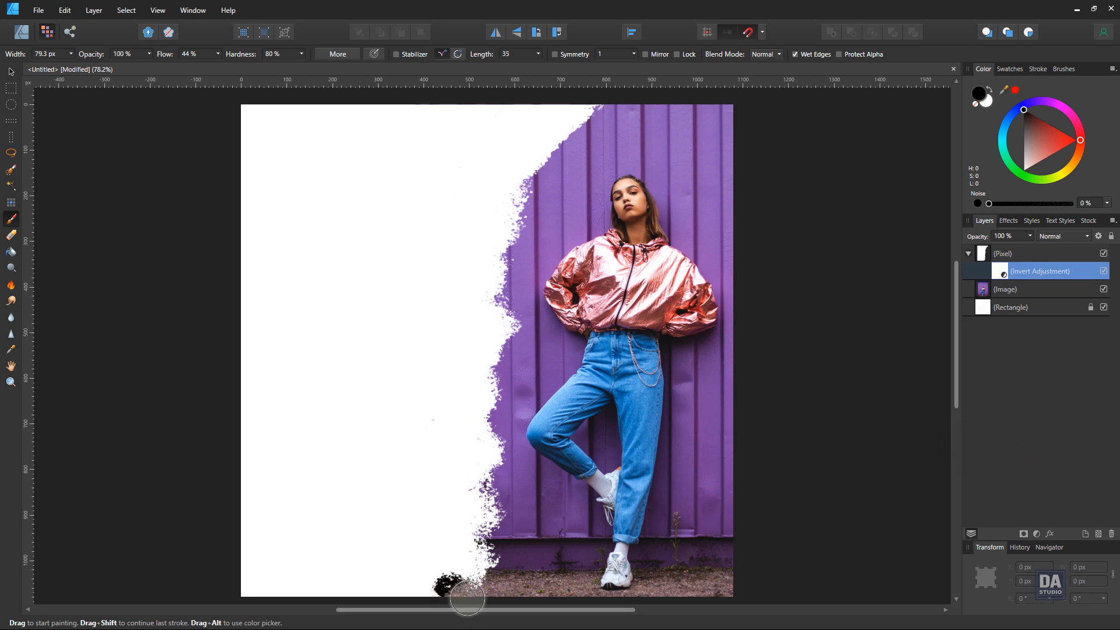
{"action": "key", "text": "ctrl+z"}
{"action": "left_click", "coordinate": [985, 265]}
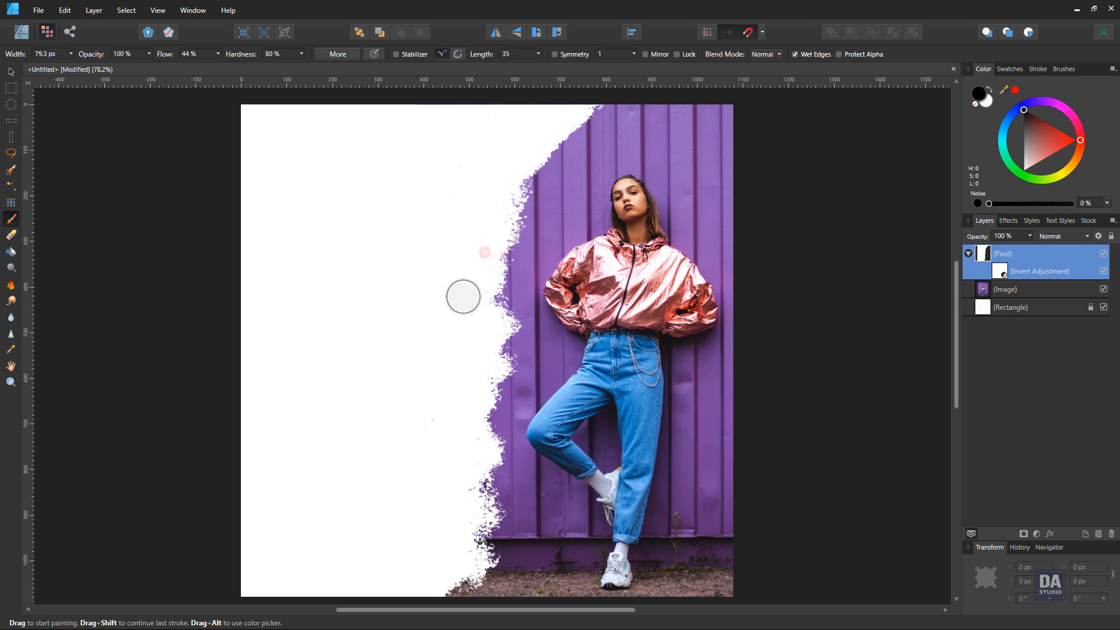
{"action": "left_click_drag", "start_coordinate": [569, 122], "coordinate": [572, 167]}
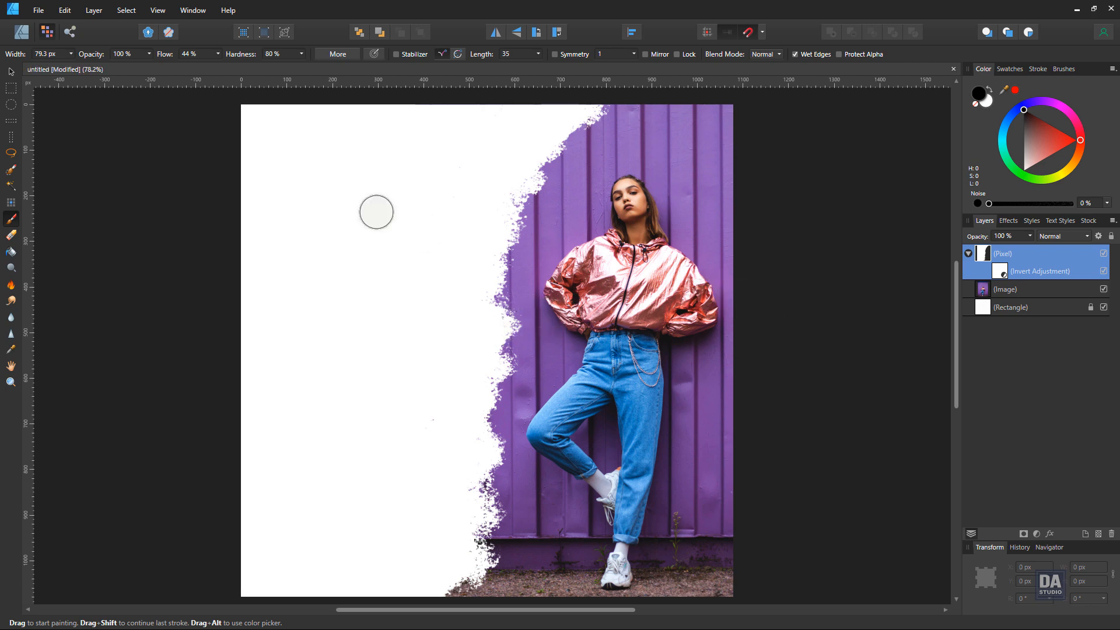
Step: Return to the Designer Persona and place the Design Art Studio logo from the saved assets on the white area
{"action": "left_click", "coordinate": [22, 31]}
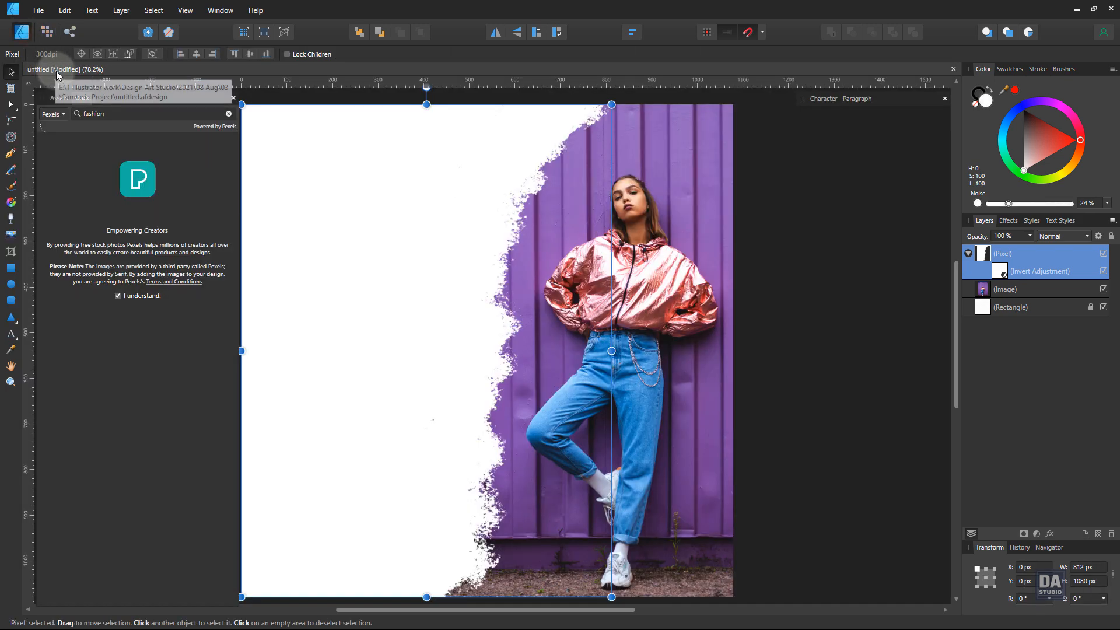
{"action": "left_click", "coordinate": [59, 98]}
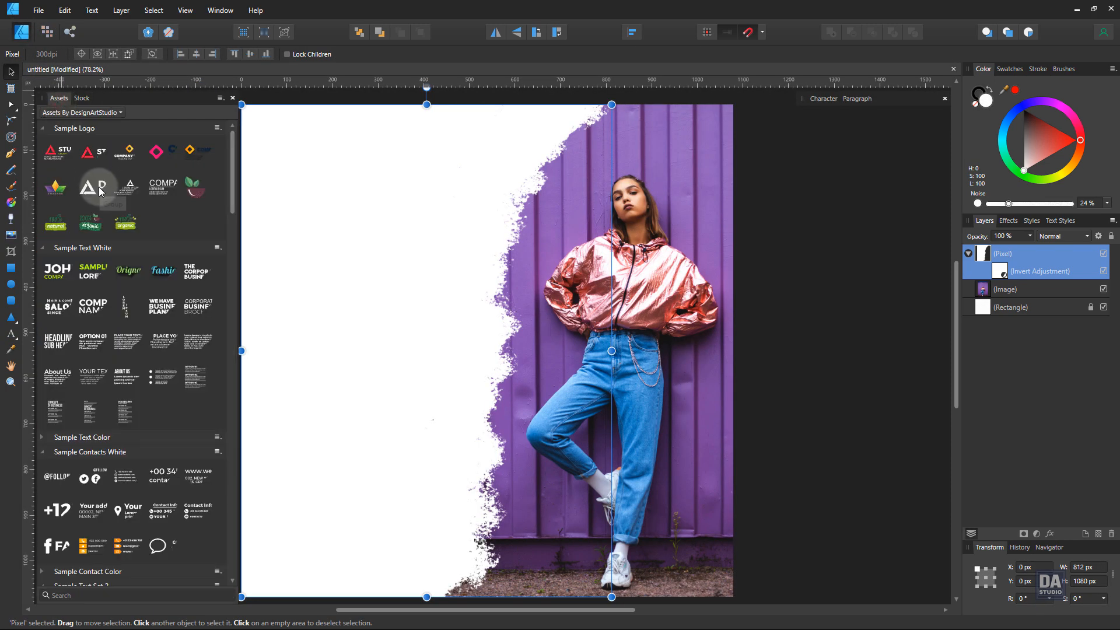
{"action": "left_click_drag", "start_coordinate": [101, 191], "coordinate": [393, 279]}
Step: Colour the logo black with a 0.2 pt near-black stroke and scale it to about 171 × 39 px in the page's upper-left corner
{"action": "left_click_drag", "start_coordinate": [1034, 145], "coordinate": [913, 212]}
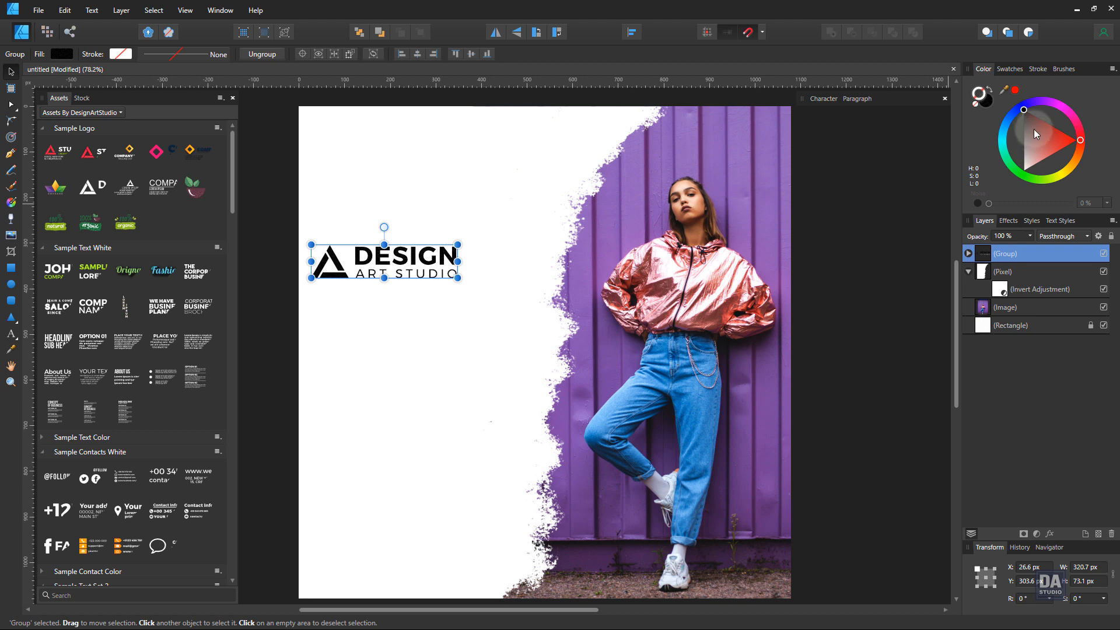
{"action": "left_click_drag", "start_coordinate": [1034, 131], "coordinate": [1027, 99]}
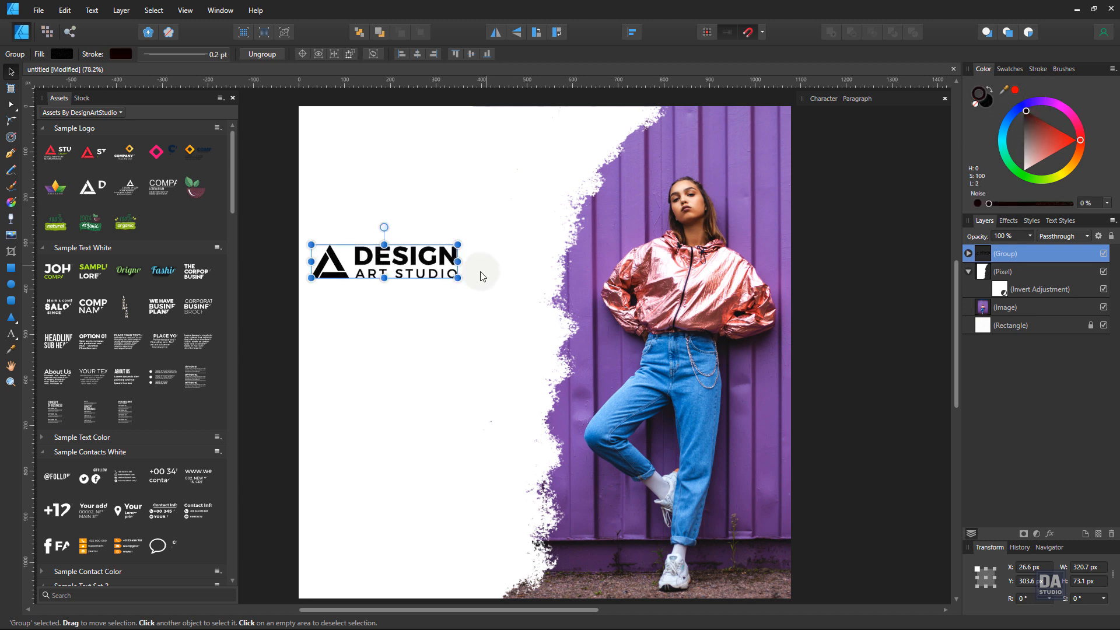
{"action": "left_click_drag", "start_coordinate": [458, 279], "coordinate": [368, 138]}
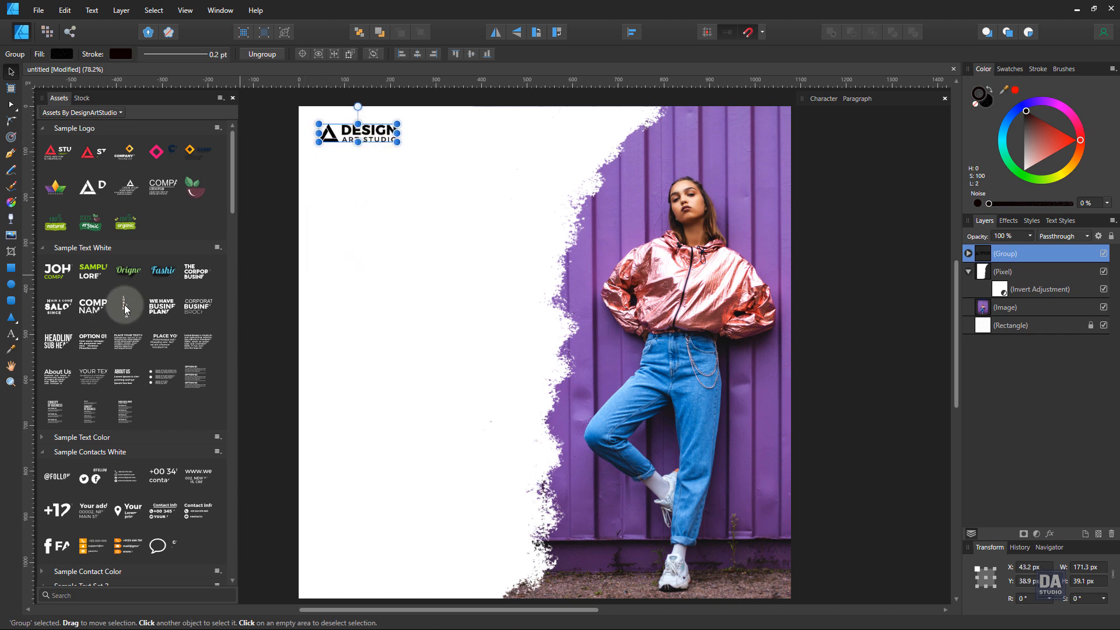
Step: Place the "The Corporate Business Brochure" text asset on the white area and colour it with a dark purple sampled from the photo's wall
{"action": "left_click_drag", "start_coordinate": [194, 276], "coordinate": [450, 267]}
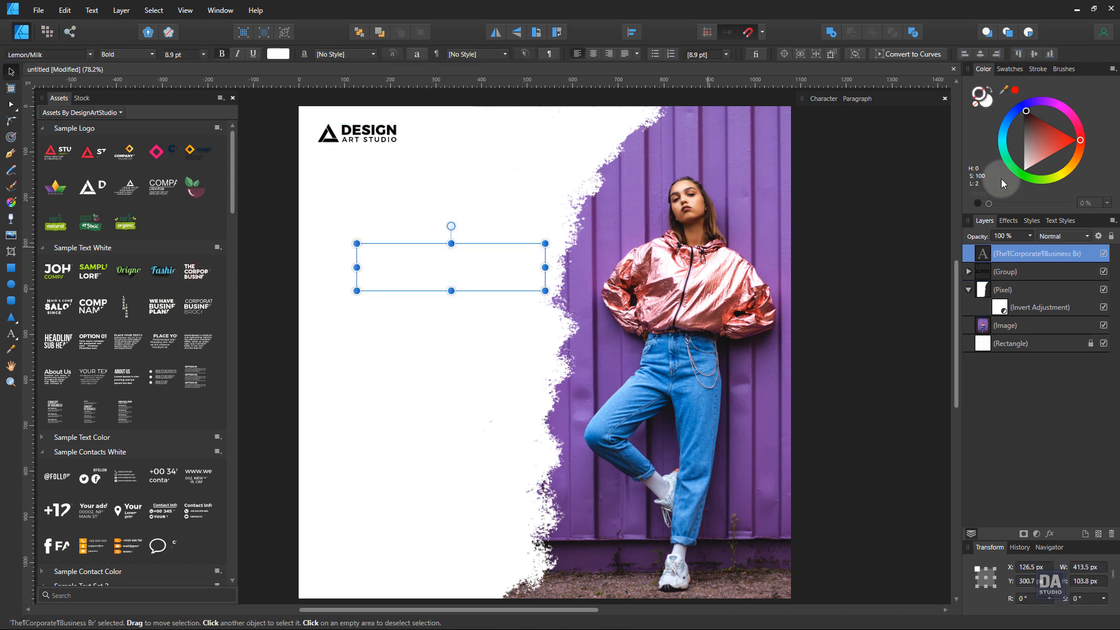
{"action": "left_click", "coordinate": [989, 102]}
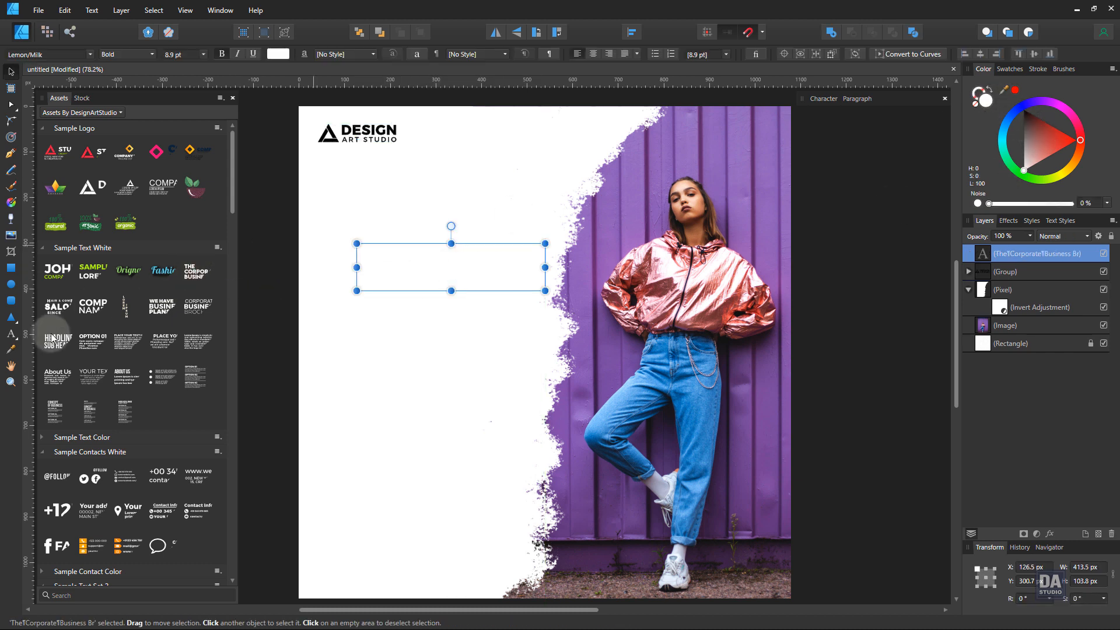
{"action": "left_click", "coordinate": [11, 349]}
{"action": "left_click", "coordinate": [626, 229]}
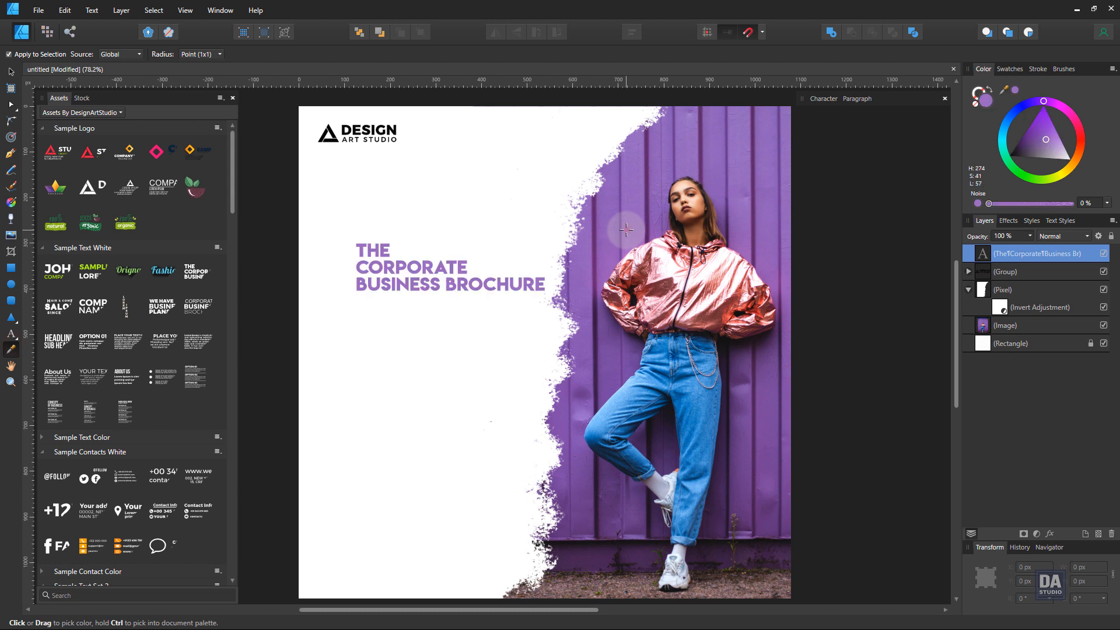
{"action": "left_click", "coordinate": [646, 227]}
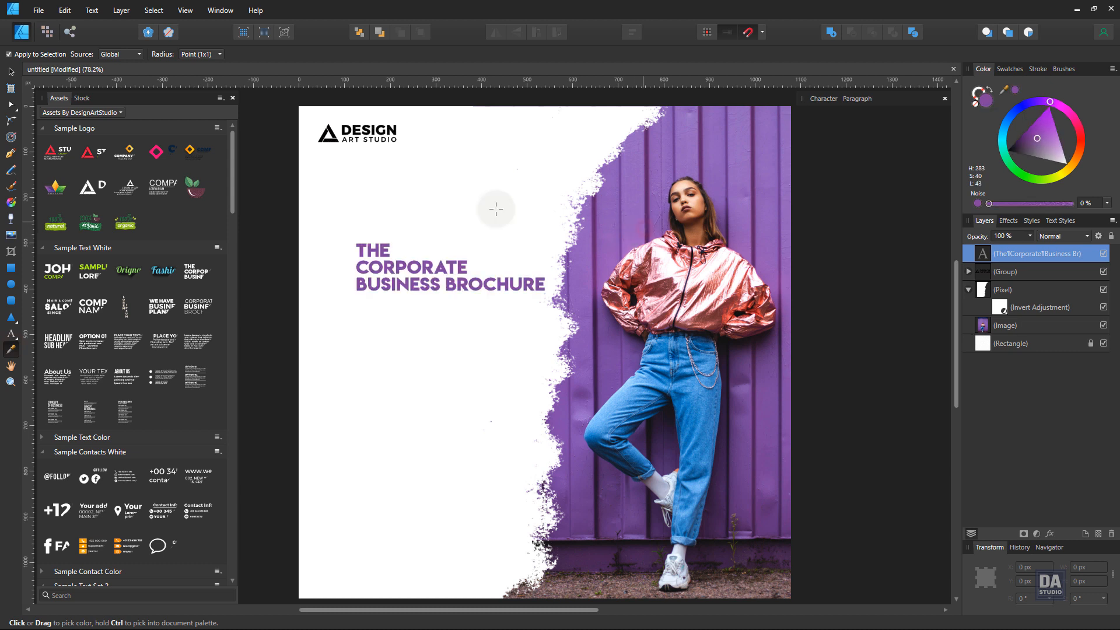
{"action": "left_click", "coordinate": [10, 72]}
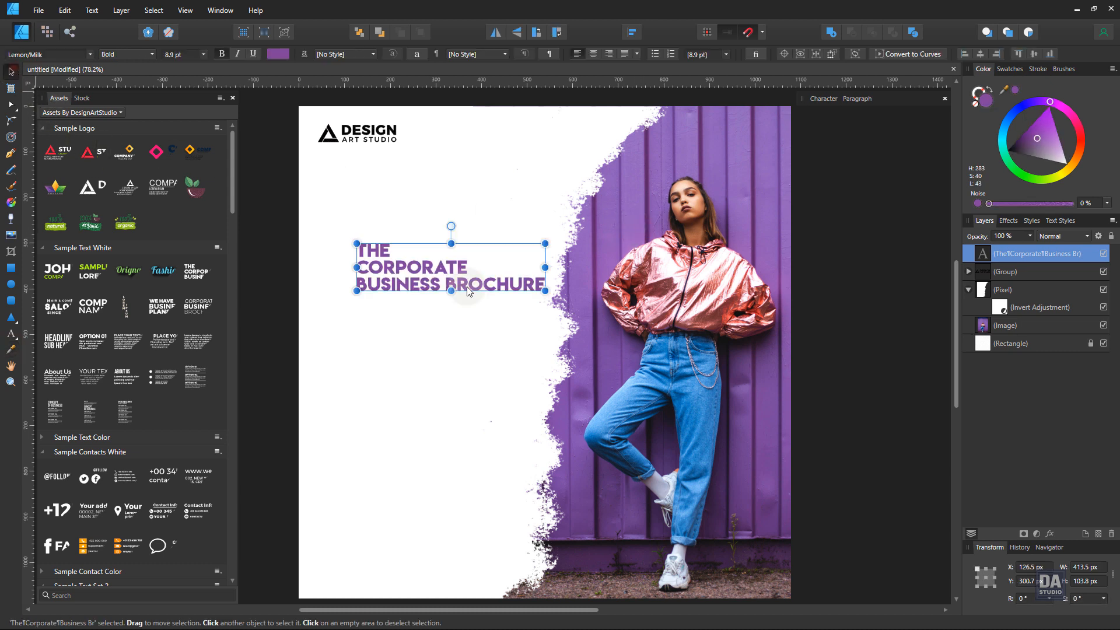
Step: Replace the placed purple text with "FASHION" and enlarge it to 19.4 pt, about 363 px wide, beneath the logo
{"action": "double_click", "coordinate": [536, 283]}
{"action": "left_click_drag", "start_coordinate": [536, 283], "coordinate": [363, 237]}
{"action": "type", "text": "F"}
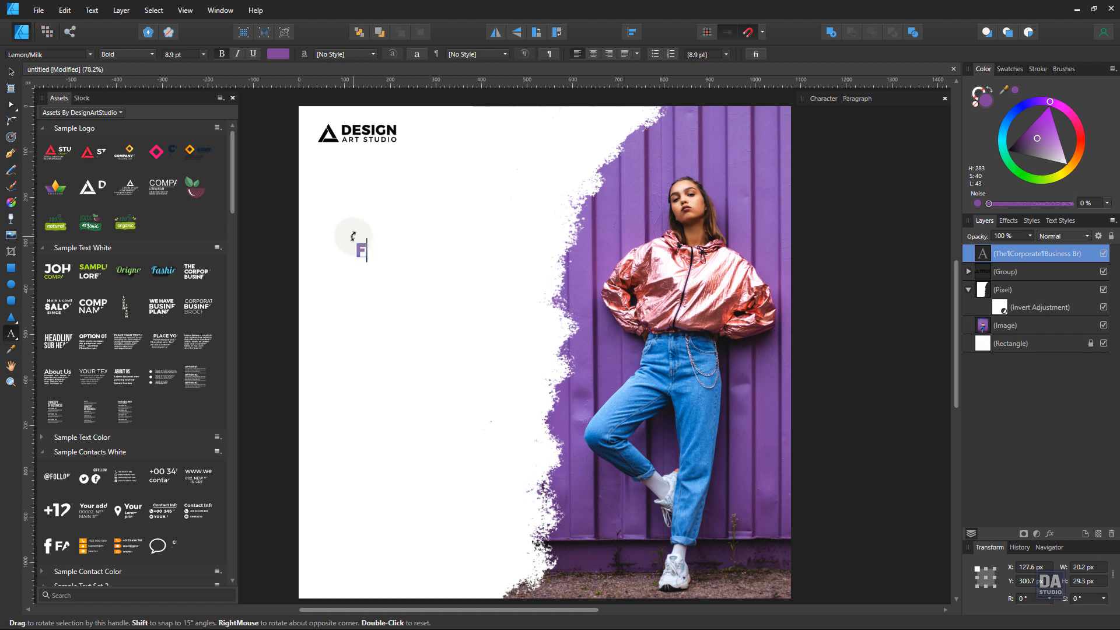
{"action": "key", "text": "Escape"}
{"action": "left_click_drag", "start_coordinate": [437, 258], "coordinate": [520, 275]}
Step: Duplicate the FASHION headline directly below itself, change the copy to "WEEK" and scale it down slightly
{"action": "mouse_move", "coordinate": [488, 255]}
{"action": "left_mouse_down"}
{"action": "mouse_move", "coordinate": [465, 230]}
{"action": "mouse_move", "coordinate": [449, 174]}
{"action": "mouse_move", "coordinate": [486, 199]}
{"action": "mouse_move", "coordinate": [454, 217]}
{"action": "left_mouse_up"}
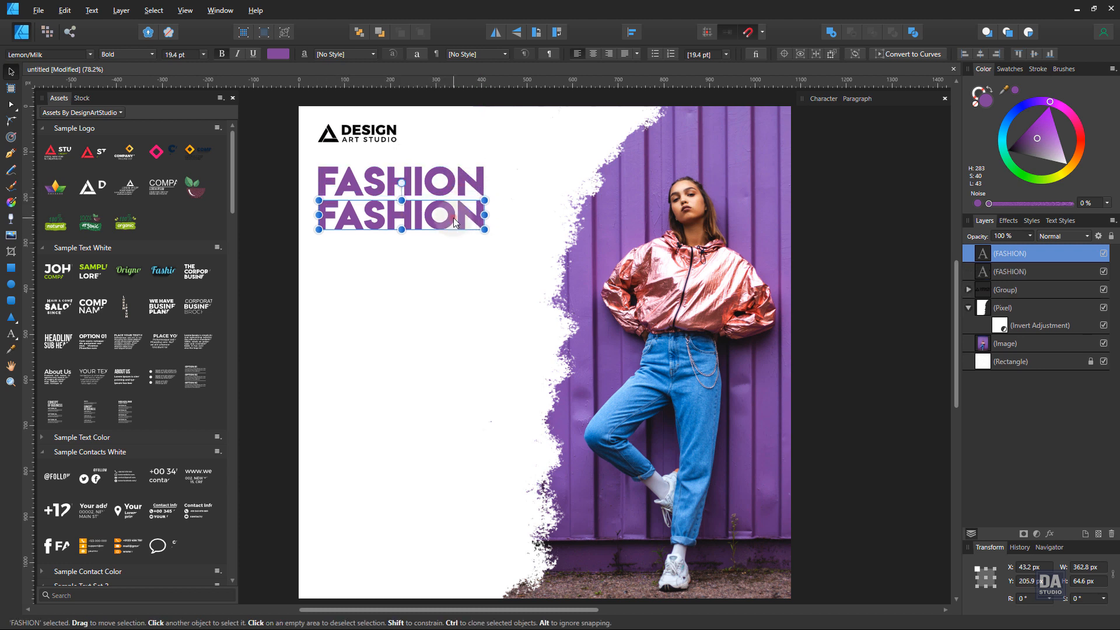
{"action": "double_click", "coordinate": [454, 219]}
{"action": "type", "text": "WEEK"}
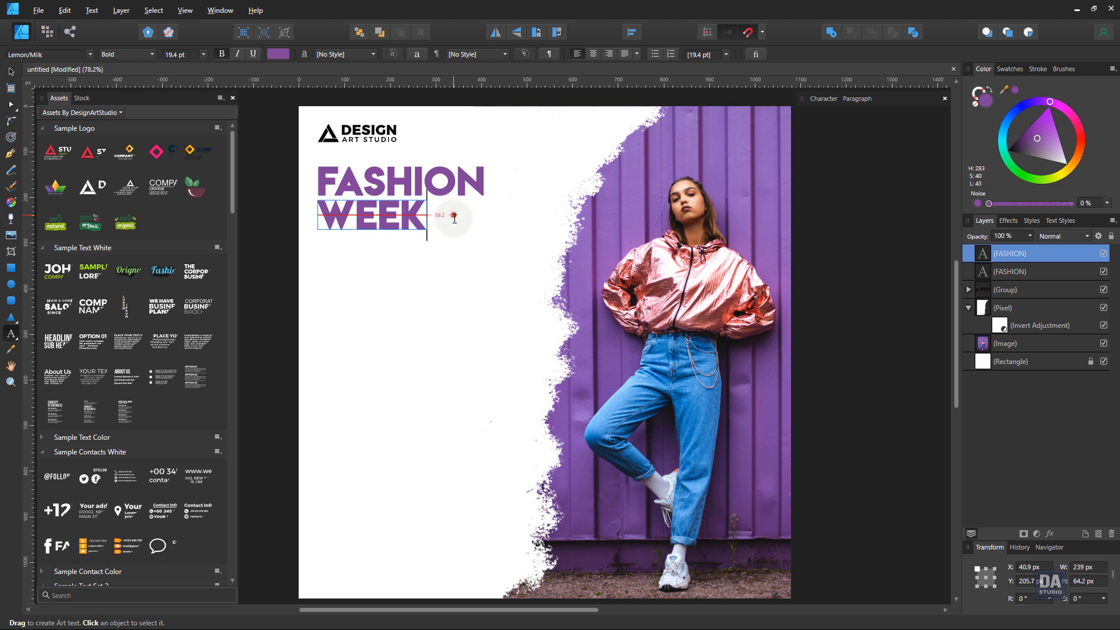
{"action": "left_click", "coordinate": [11, 71]}
{"action": "left_click_drag", "start_coordinate": [429, 231], "coordinate": [407, 225]}
{"action": "left_click", "coordinate": [281, 260]}
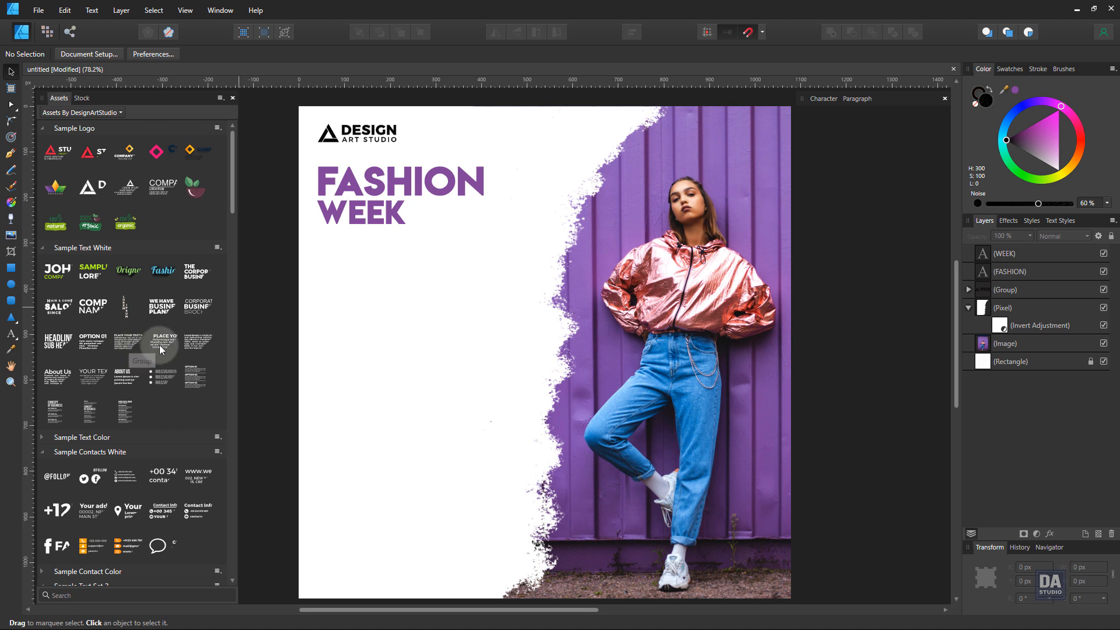
Step: Place the "PLACE YOUR TEXT HERE" paragraph asset in near-black beneath the WEEK headline
{"action": "left_click_drag", "start_coordinate": [159, 344], "coordinate": [438, 330]}
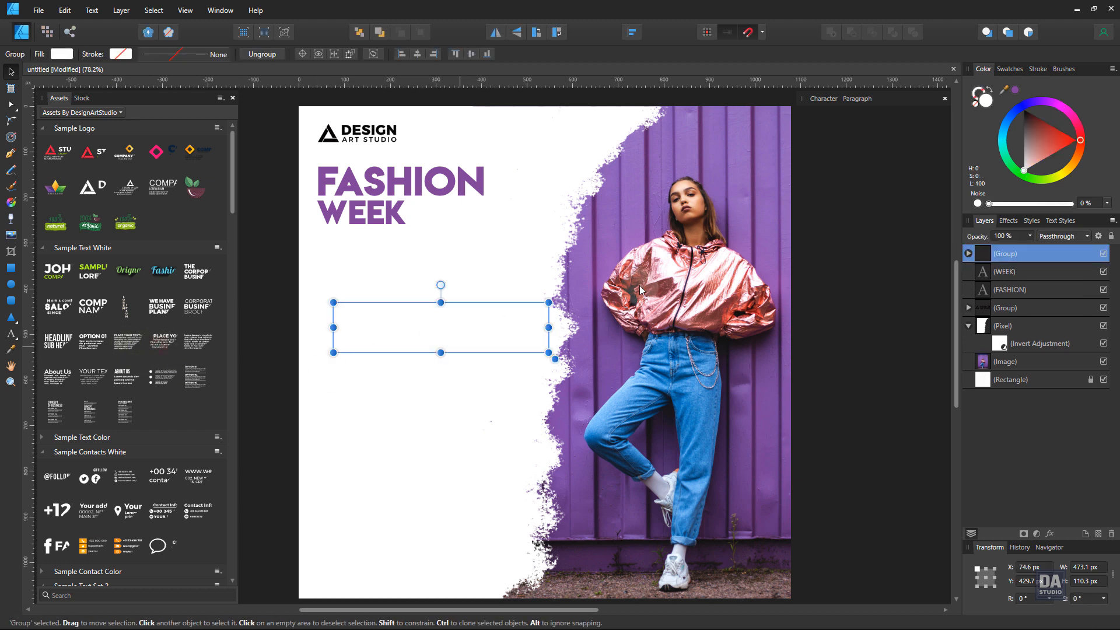
{"action": "left_click_drag", "start_coordinate": [1033, 141], "coordinate": [1017, 118]}
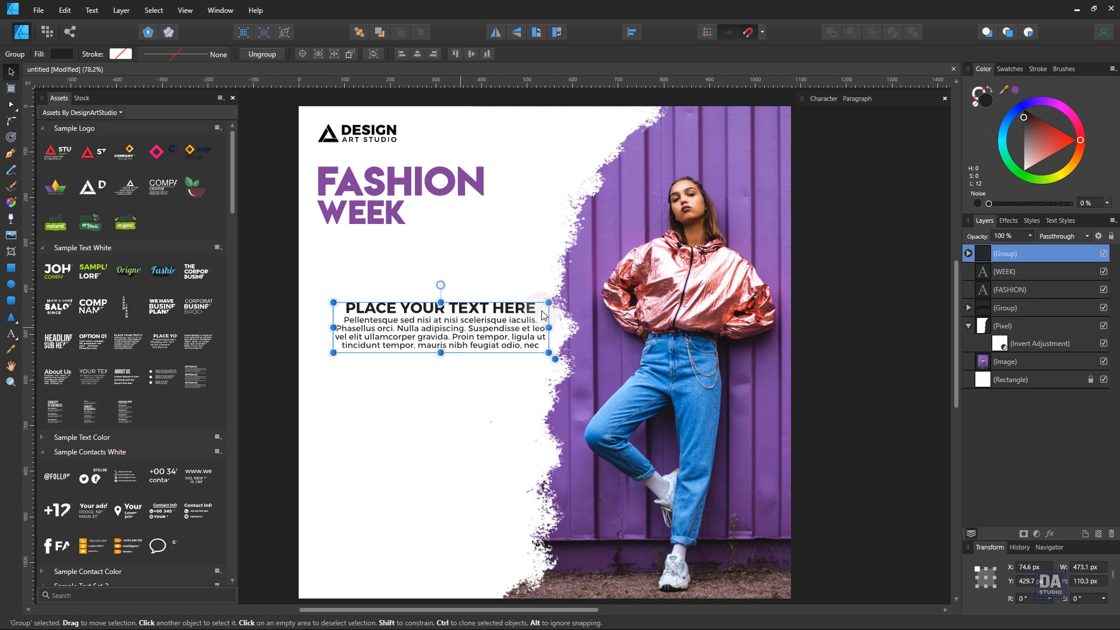
{"action": "left_click_drag", "start_coordinate": [405, 342], "coordinate": [390, 291]}
Step: Left-align both the heading and the body paragraph of the placed text block
{"action": "left_click", "coordinate": [823, 101]}
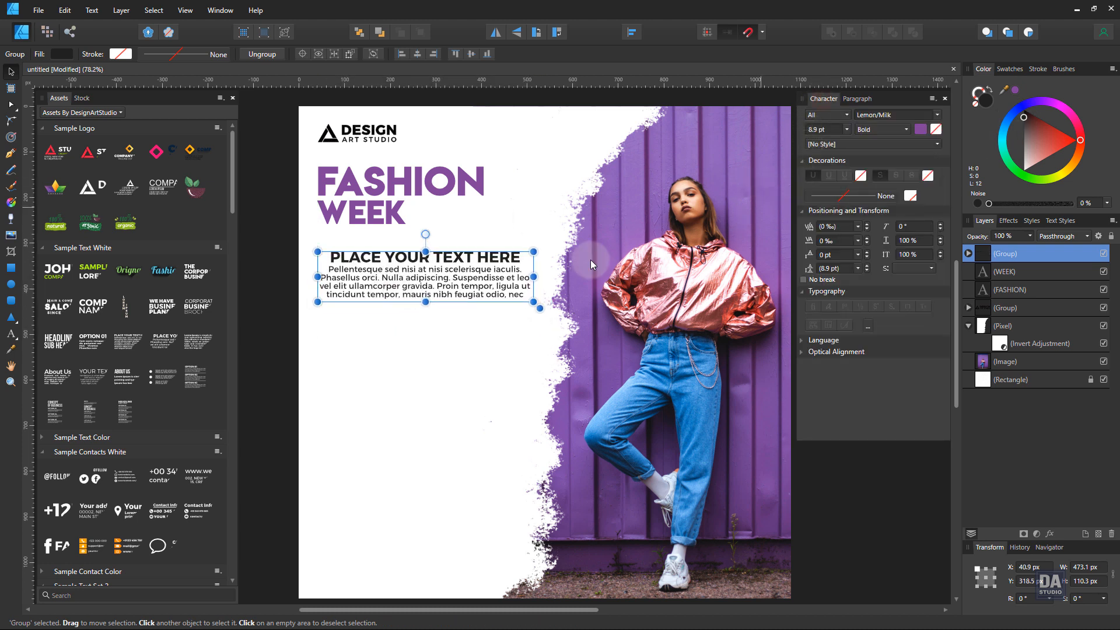
{"action": "double_click", "coordinate": [394, 264]}
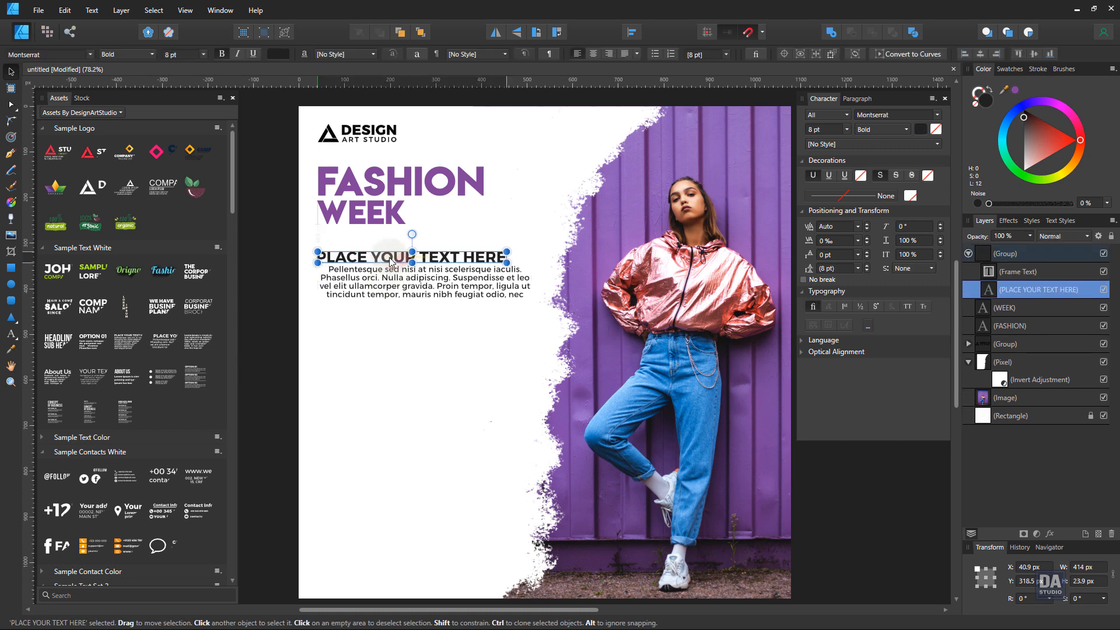
{"action": "left_click", "coordinate": [376, 282]}
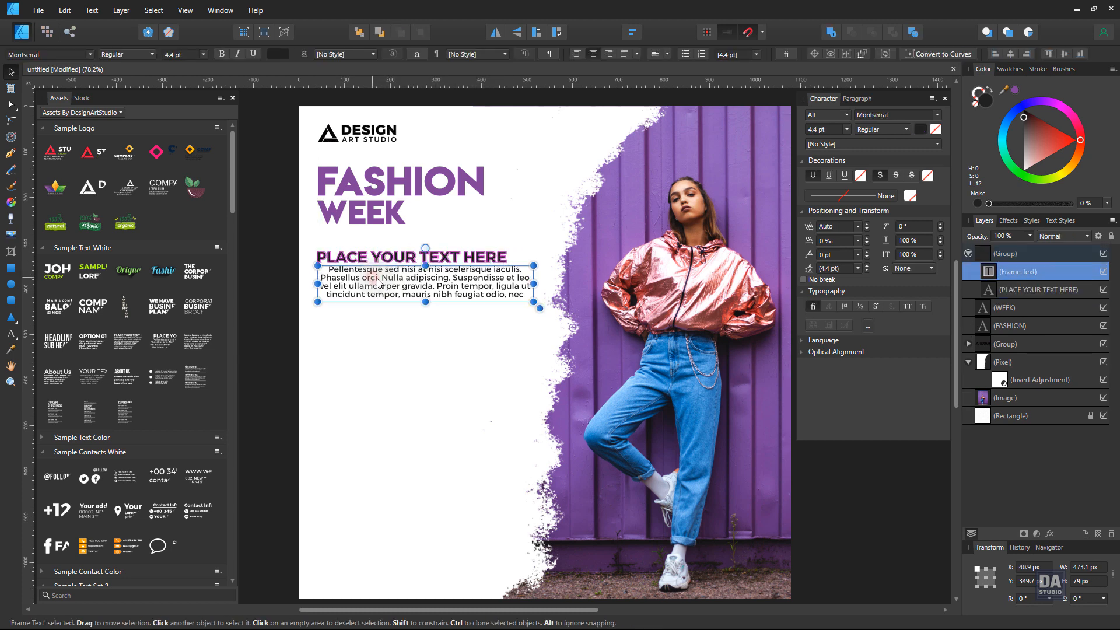
{"action": "left_click", "coordinate": [857, 98]}
{"action": "left_click", "coordinate": [809, 117]}
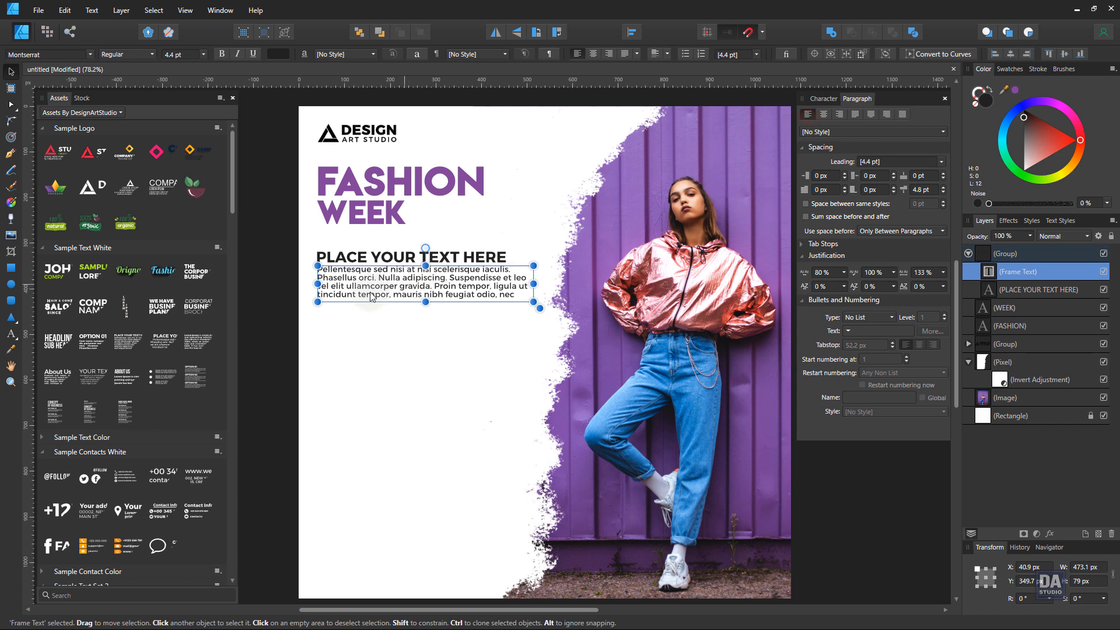
{"action": "scroll", "coordinate": [321, 283], "scroll_direction": "up", "scroll_amount": 1}
{"action": "left_click_drag", "start_coordinate": [353, 305], "coordinate": [413, 266]}
Step: Scale the "PLACE YOUR TEXT HERE" heading to 6.8 pt, about 352 px wide, and set its weight to Semi Bold
{"action": "left_click", "coordinate": [426, 239]}
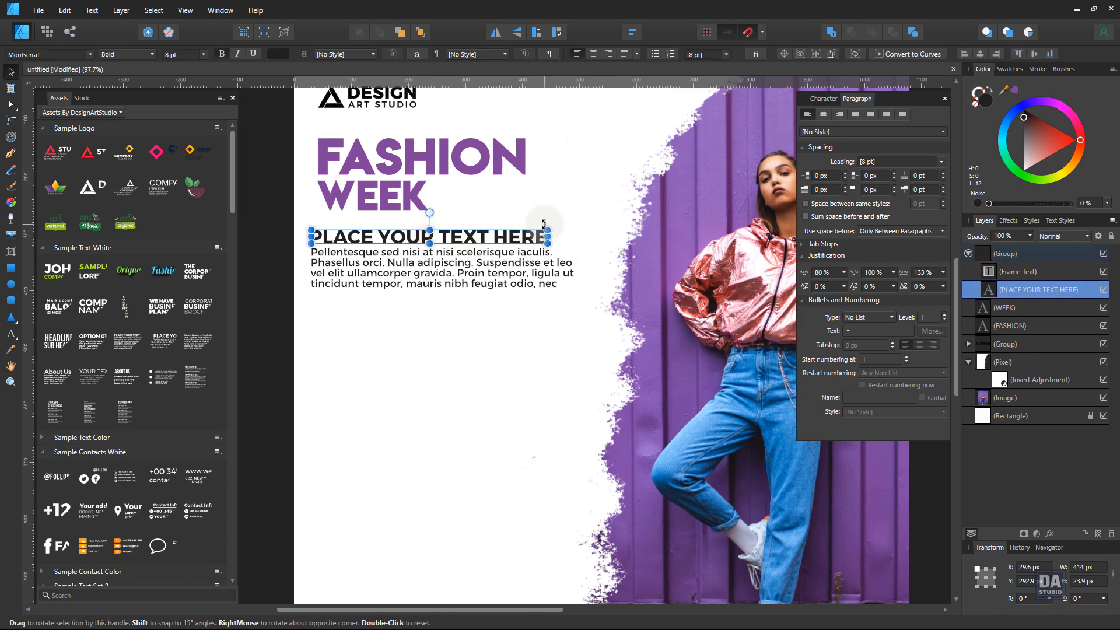
{"action": "left_click_drag", "start_coordinate": [546, 231], "coordinate": [511, 224]}
{"action": "left_click", "coordinate": [126, 54]}
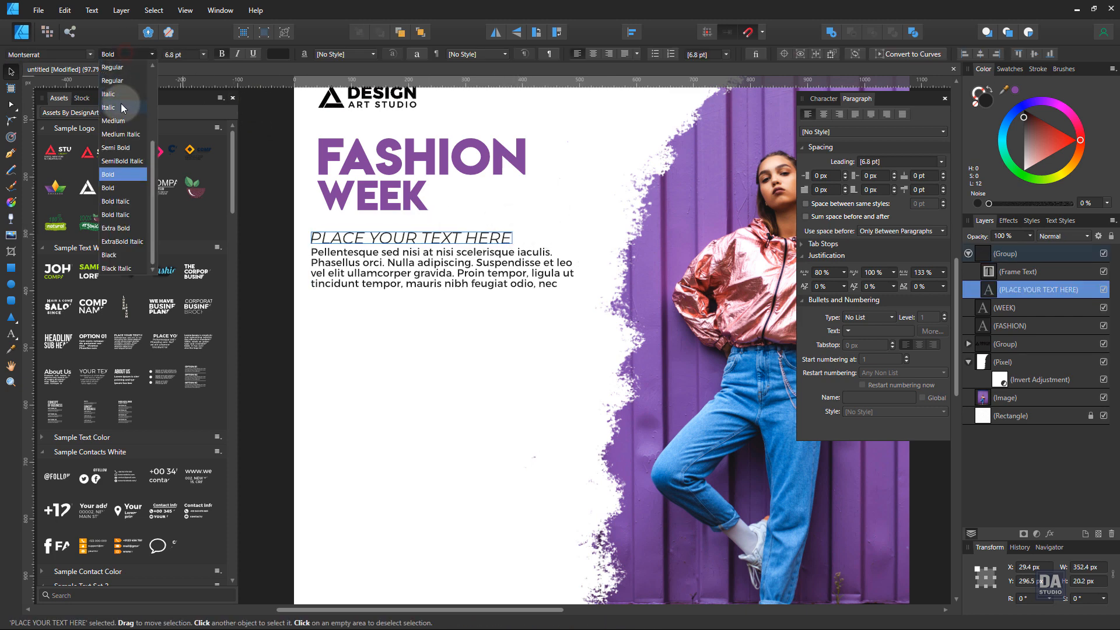
{"action": "left_click", "coordinate": [116, 147]}
Step: Extend the body text frame downward to fit seven lines and scale it with its text to about 393 × 111 px
{"action": "left_click", "coordinate": [426, 290]}
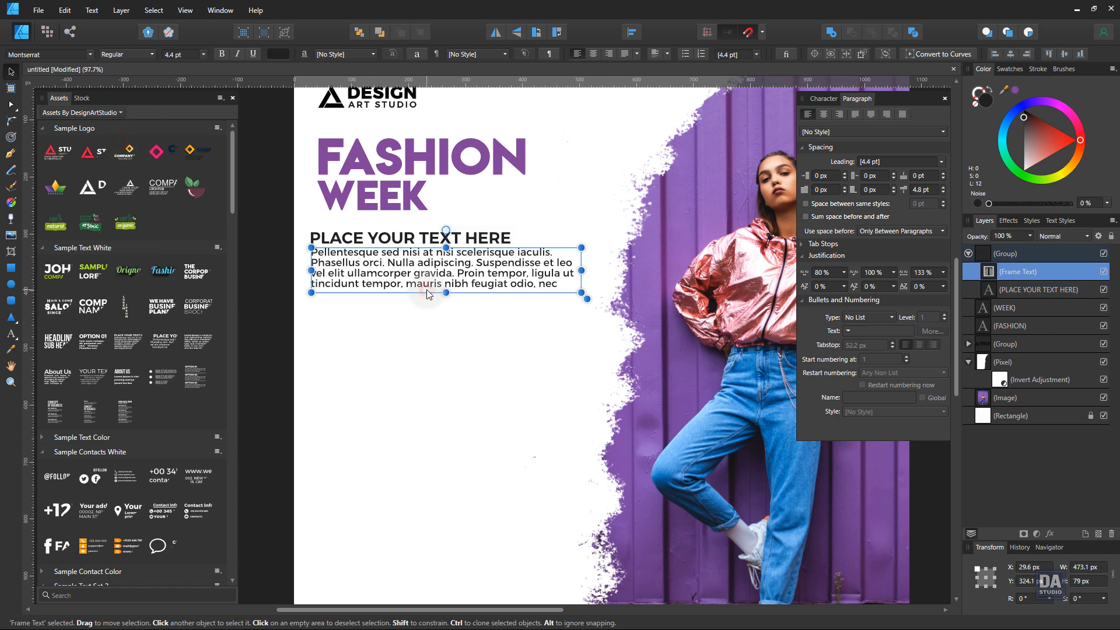
{"action": "left_click_drag", "start_coordinate": [446, 293], "coordinate": [444, 323]}
{"action": "left_click_drag", "start_coordinate": [581, 283], "coordinate": [579, 283]}
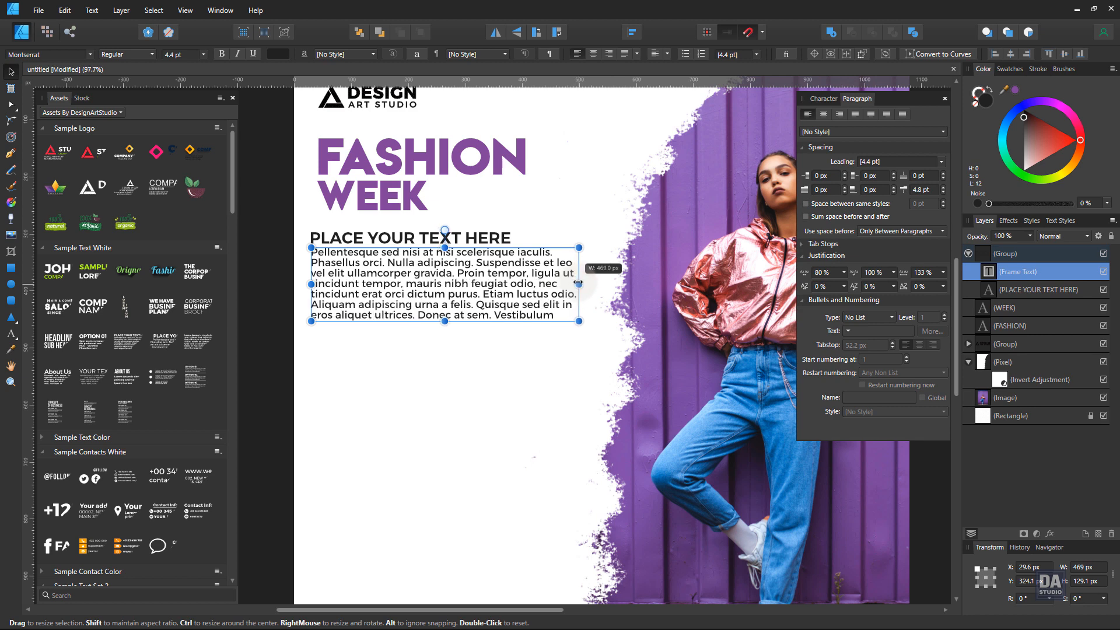
{"action": "left_click_drag", "start_coordinate": [584, 327], "coordinate": [542, 319]}
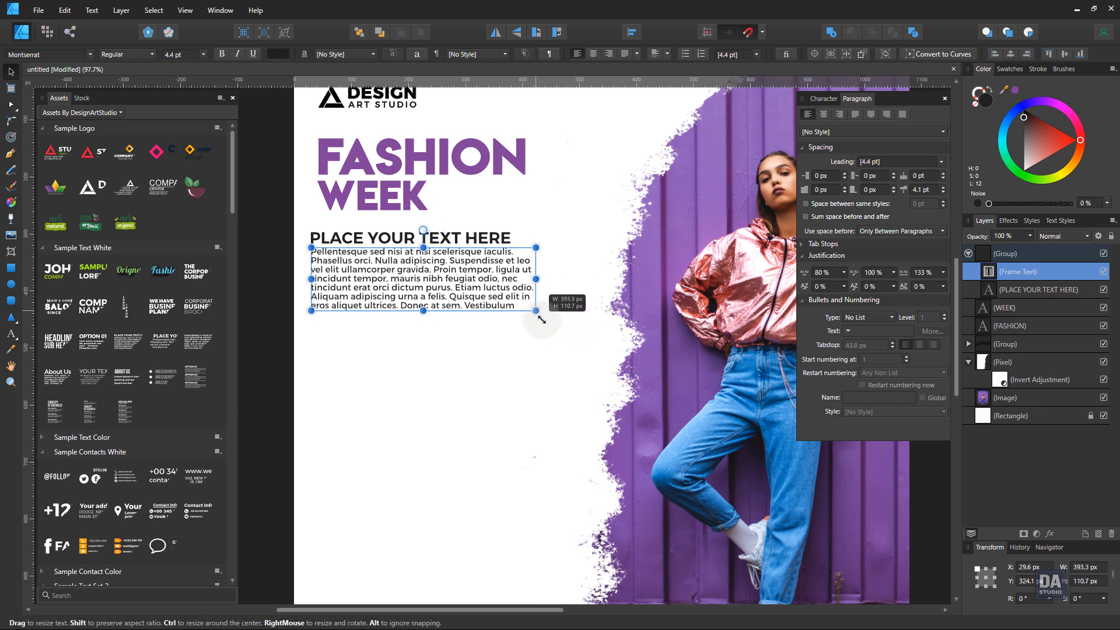
Step: Move the grouped text block in line with the headline's left edge and set the body paragraph's weight to Light
{"action": "left_click", "coordinate": [298, 320]}
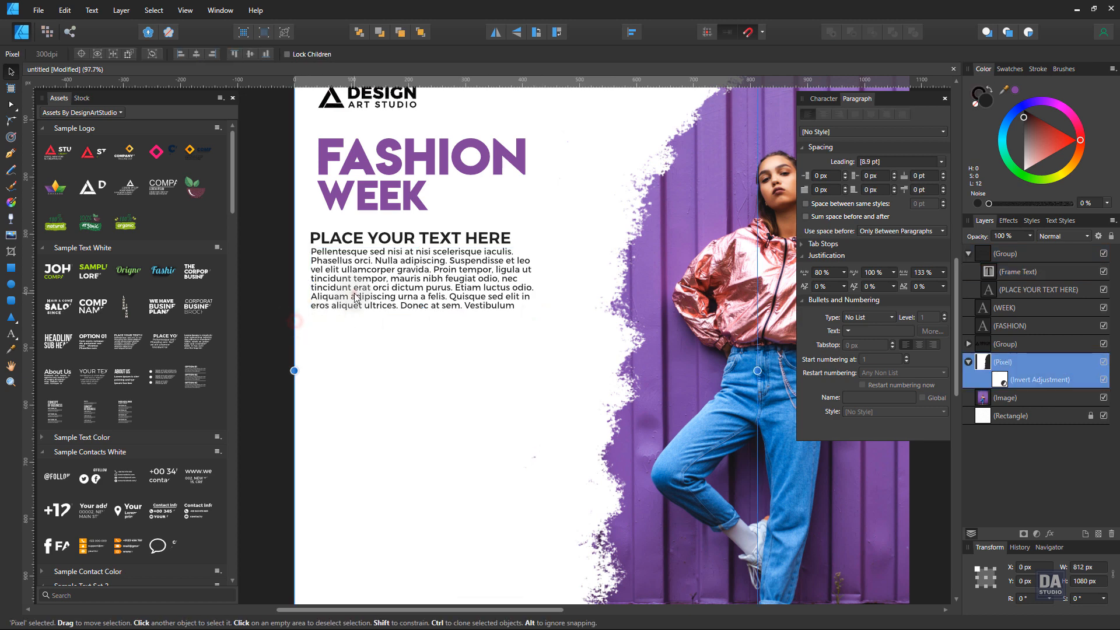
{"action": "left_click", "coordinate": [452, 308]}
{"action": "left_click_drag", "start_coordinate": [466, 291], "coordinate": [468, 300]}
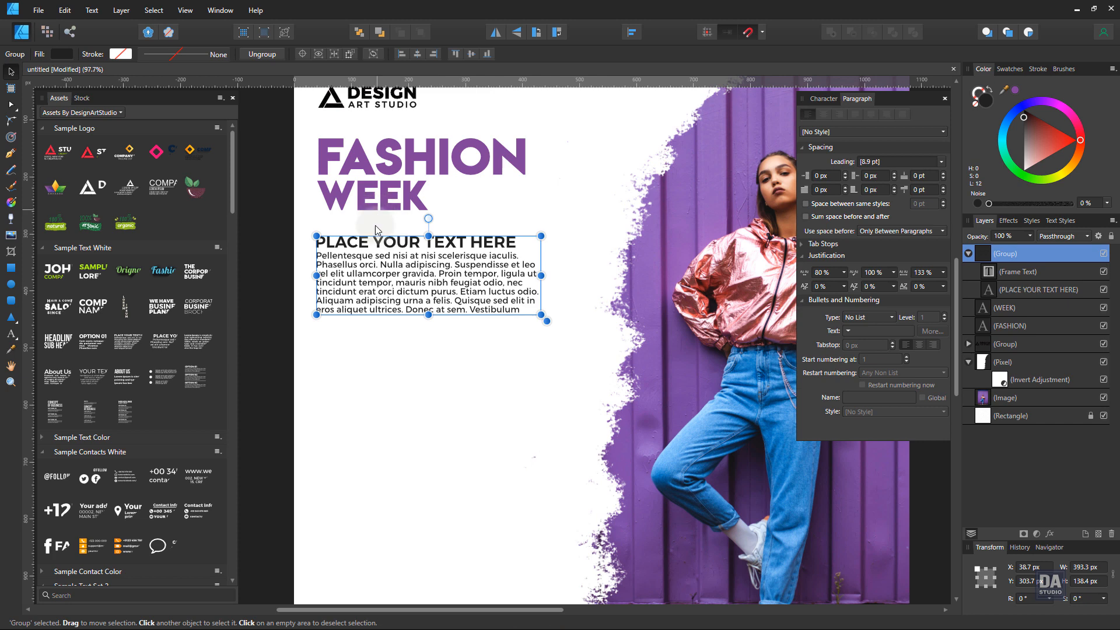
{"action": "double_click", "coordinate": [373, 290]}
{"action": "left_click", "coordinate": [126, 54]}
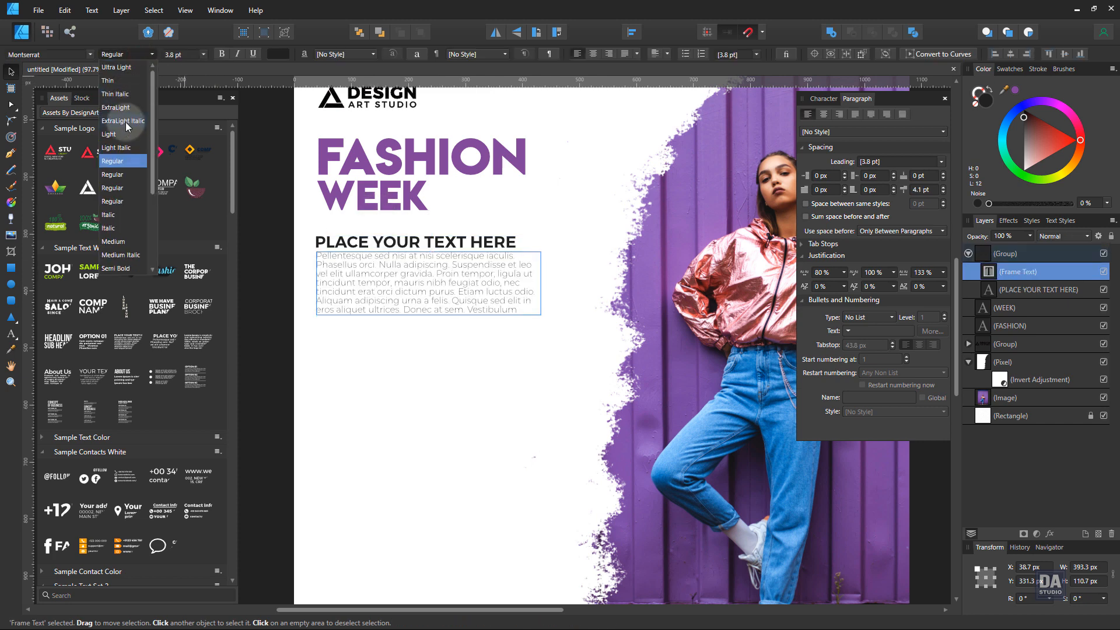
{"action": "left_click", "coordinate": [111, 134]}
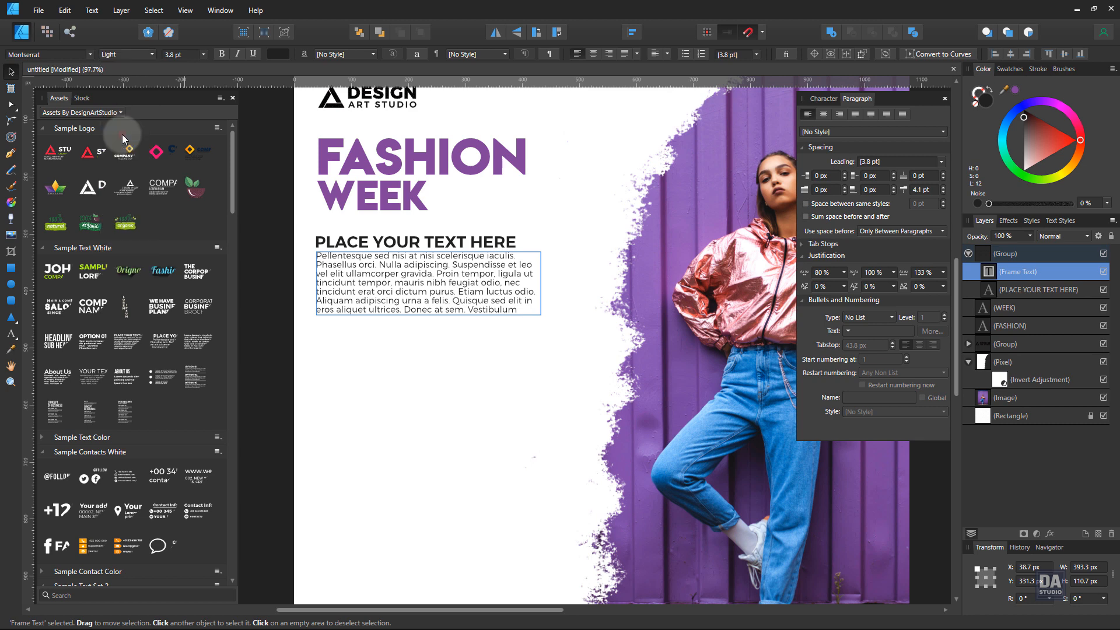
{"action": "left_click", "coordinate": [272, 285]}
Step: Place the SALE text asset, about 270 × 74 px, below the paragraph and colour it with the sampled purple
{"action": "left_click_drag", "start_coordinate": [469, 369], "coordinate": [465, 348]}
{"action": "scroll", "coordinate": [153, 482], "scroll_direction": "down", "scroll_amount": 3}
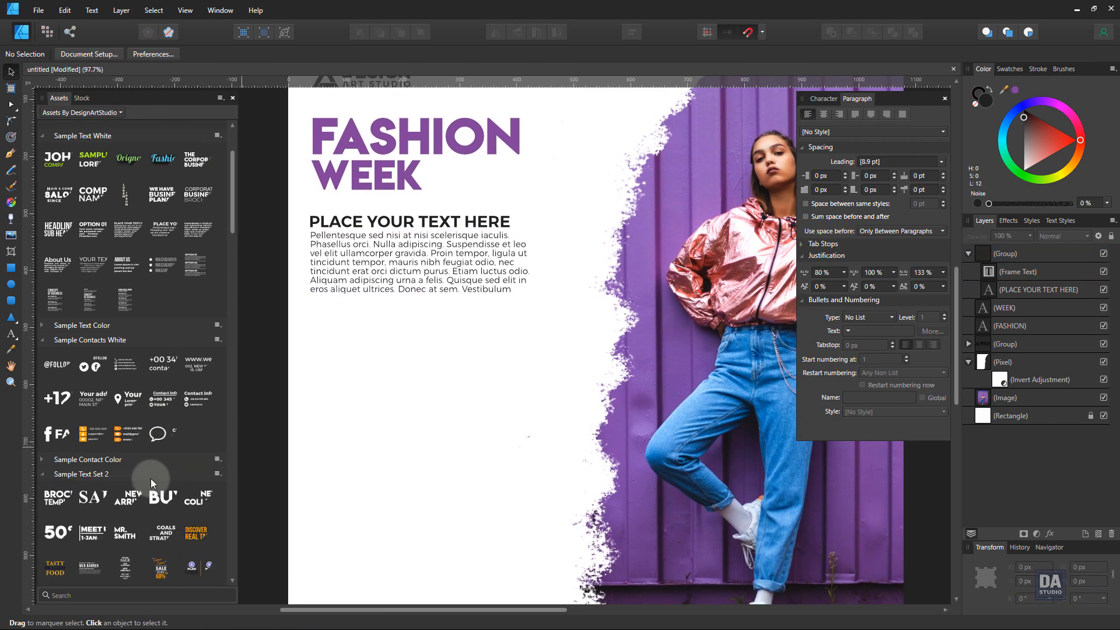
{"action": "left_click_drag", "start_coordinate": [94, 497], "coordinate": [465, 367]}
{"action": "left_click", "coordinate": [1015, 90]}
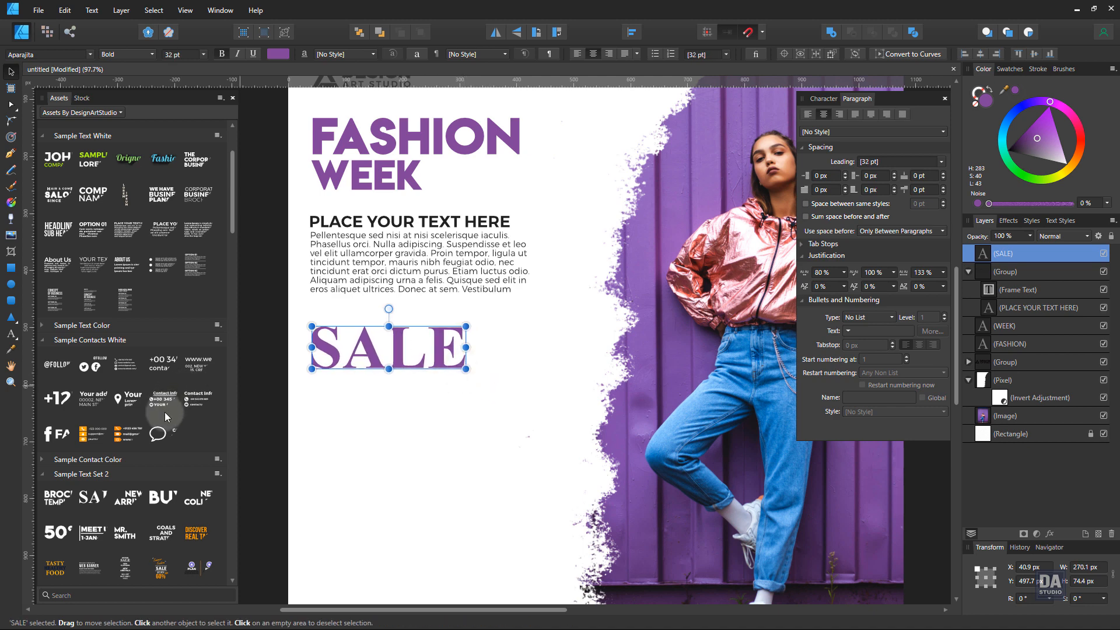
Step: Place the "50% OFF" text asset in near-black directly beneath SALE, scaled to about 272 × 47 px to match its width
{"action": "scroll", "coordinate": [164, 412], "scroll_direction": "down", "scroll_amount": 1}
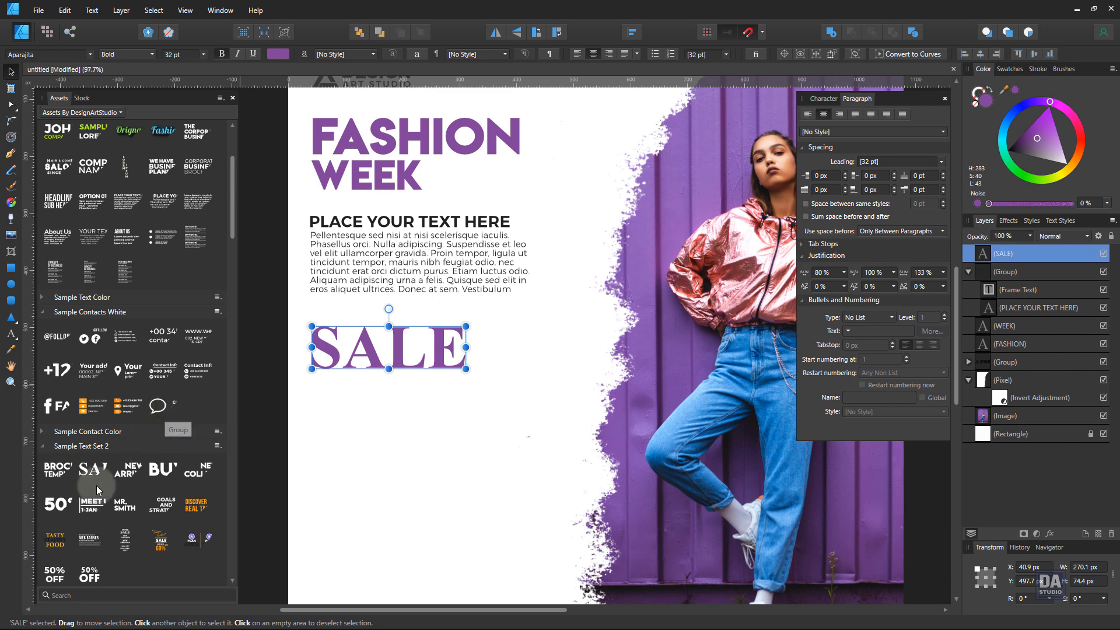
{"action": "left_click_drag", "start_coordinate": [56, 505], "coordinate": [396, 443]}
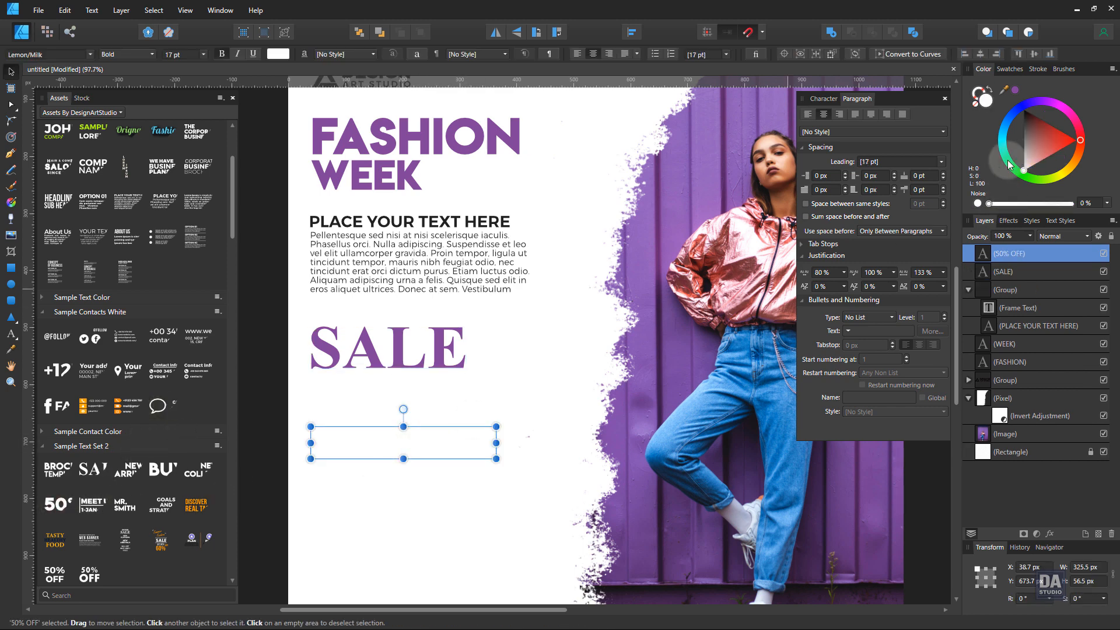
{"action": "left_click", "coordinate": [1022, 120]}
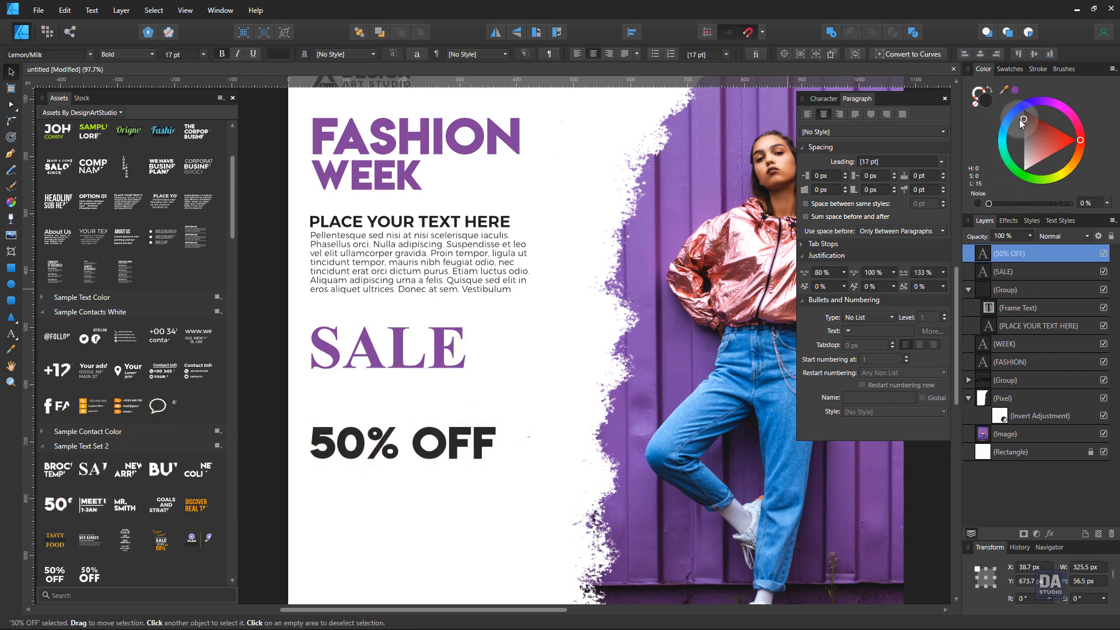
{"action": "left_click_drag", "start_coordinate": [455, 443], "coordinate": [466, 414]}
{"action": "left_click_drag", "start_coordinate": [447, 410], "coordinate": [447, 403]}
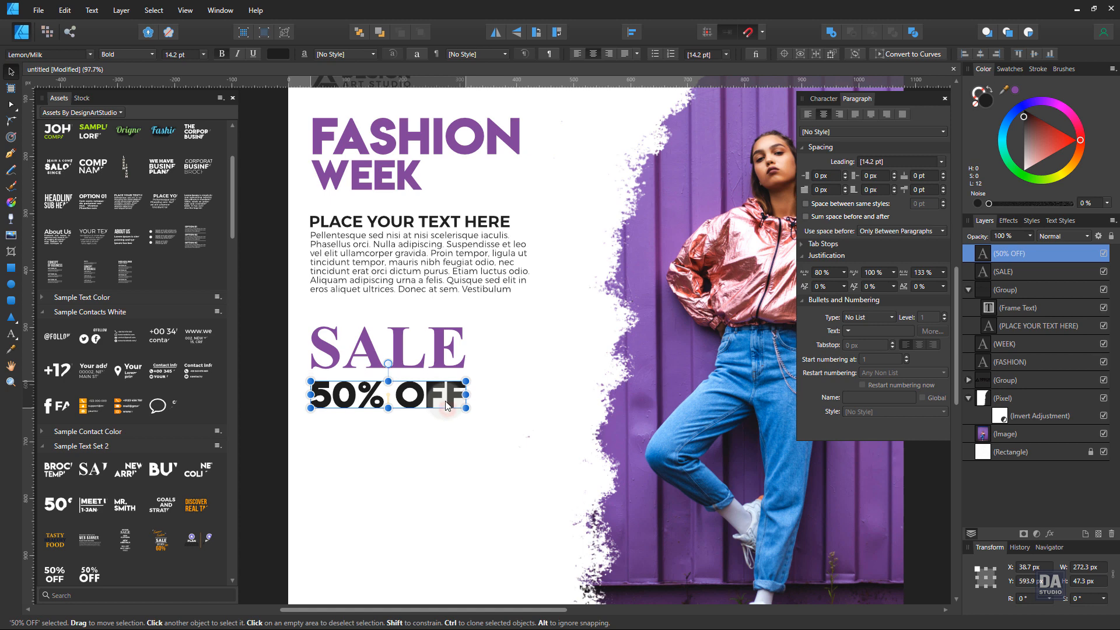
{"action": "key", "text": "space"}
{"action": "left_click_drag", "start_coordinate": [463, 450], "coordinate": [468, 381]}
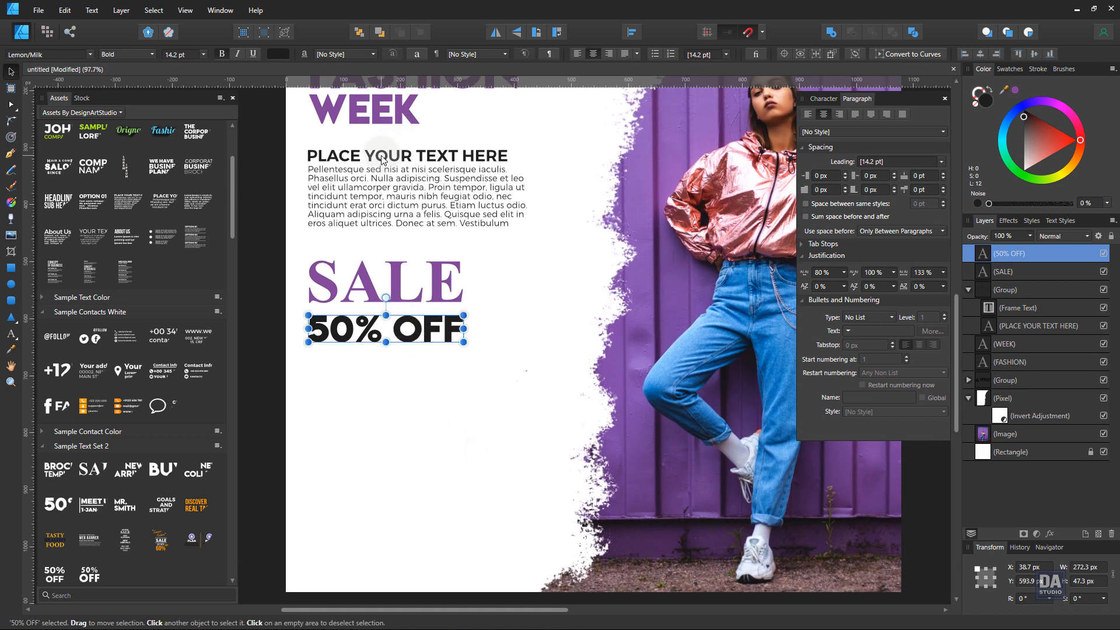
{"action": "scroll", "coordinate": [382, 159], "scroll_direction": "up", "scroll_amount": 2}
{"action": "left_click", "coordinate": [365, 137]}
{"action": "left_click_drag", "start_coordinate": [413, 148], "coordinate": [374, 399]}
{"action": "double_click", "coordinate": [363, 408]}
{"action": "type", "text": "WWW.WEBSITE.COM"}
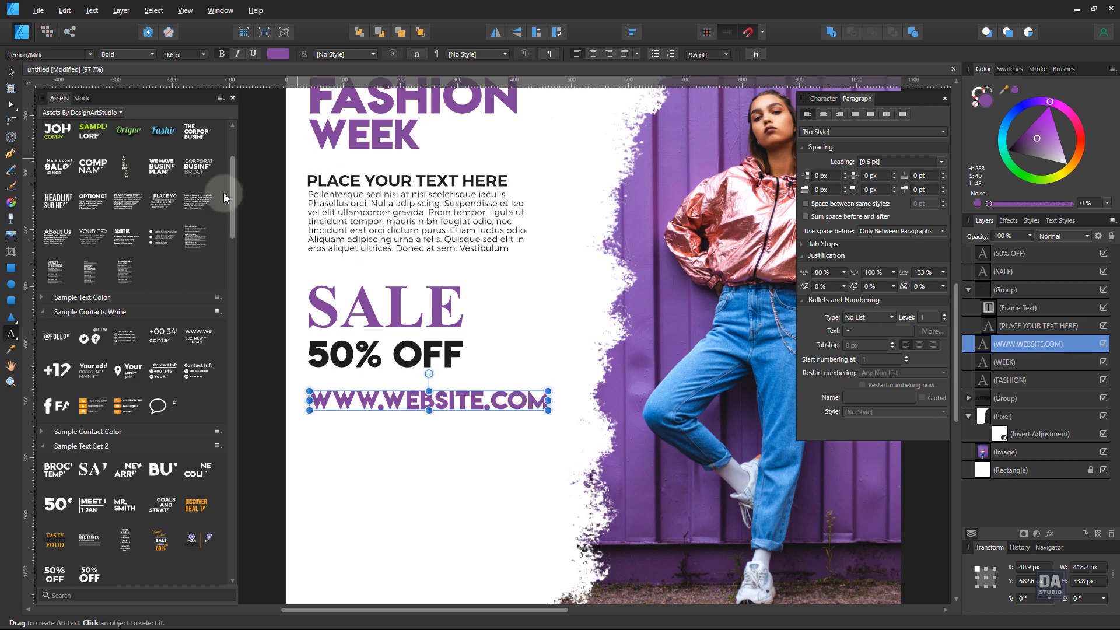
Step: Scale the website address to about 391 × 32 px, matching the paragraph's width, and colour it dark grey
{"action": "left_click", "coordinate": [10, 71]}
{"action": "left_click_drag", "start_coordinate": [548, 410], "coordinate": [533, 411]}
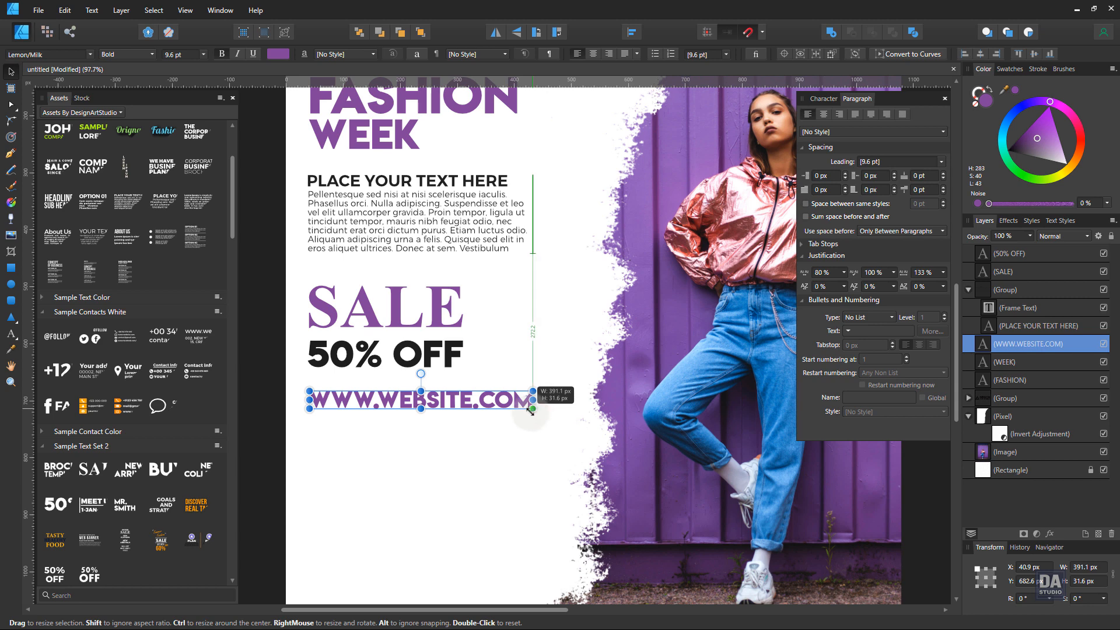
{"action": "left_click", "coordinate": [1013, 152]}
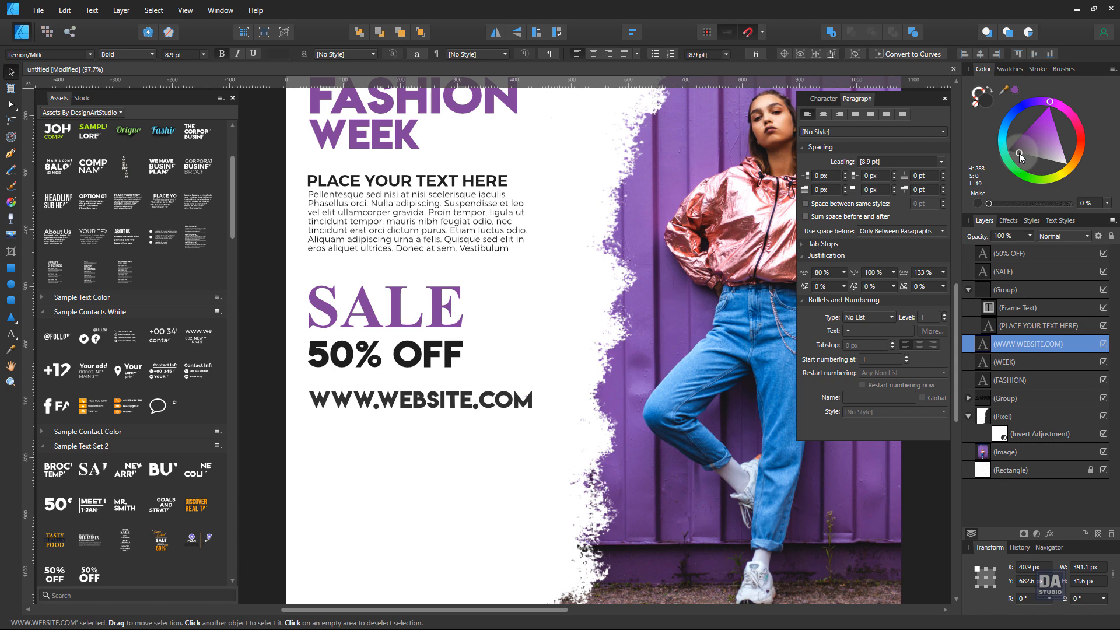
{"action": "left_click", "coordinate": [291, 435]}
Step: Place an orange SHOP NOW button asset with rounded corners, about 246 × 69 px, below the website address
{"action": "key", "text": "space"}
{"action": "left_click_drag", "start_coordinate": [361, 476], "coordinate": [373, 416]}
{"action": "left_click", "coordinate": [265, 451]}
{"action": "scroll", "coordinate": [167, 472], "scroll_direction": "down", "scroll_amount": 2}
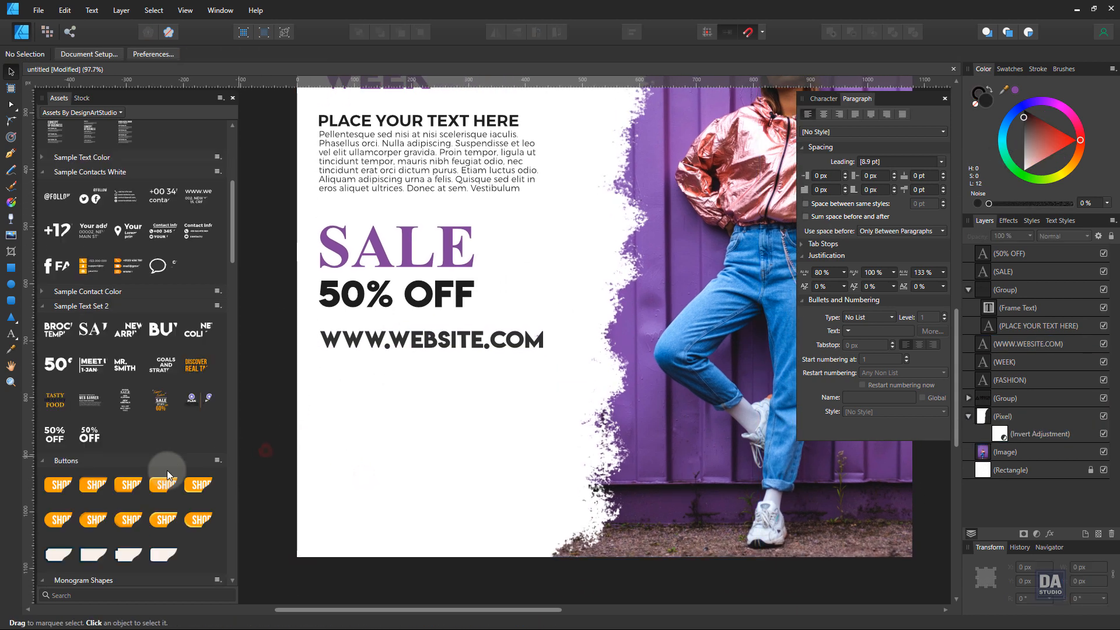
{"action": "scroll", "coordinate": [168, 474], "scroll_direction": "down", "scroll_amount": 1}
{"action": "left_click_drag", "start_coordinate": [201, 456], "coordinate": [442, 421]}
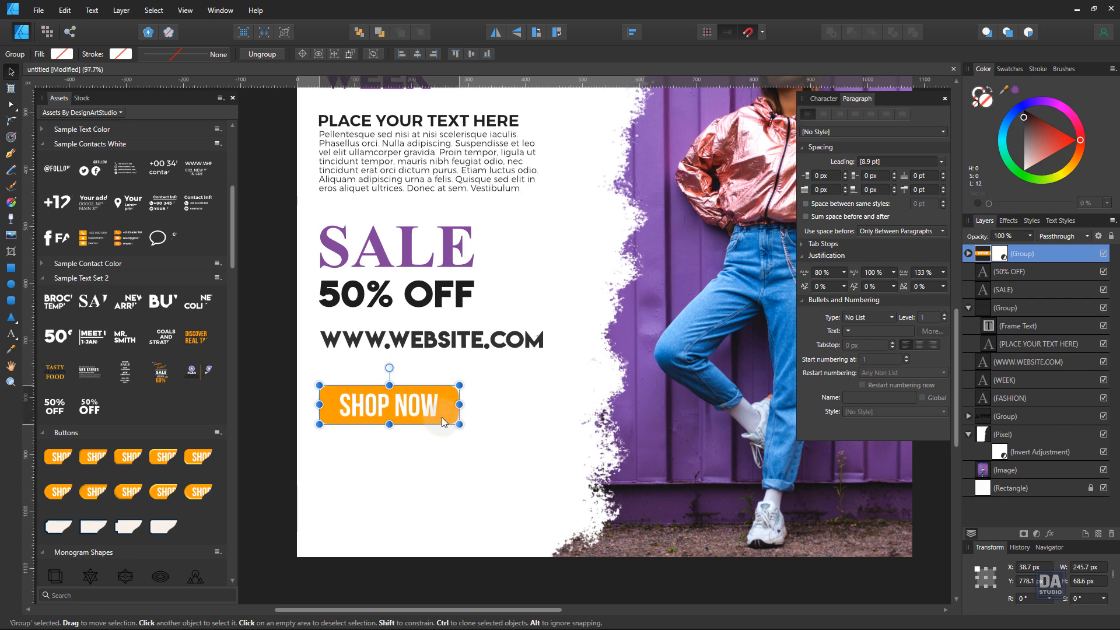
Step: Recolour the SHOP NOW button's rounded rectangle with the sampled purple and select its label text
{"action": "scroll", "coordinate": [375, 442], "scroll_direction": "up", "scroll_amount": 3}
{"action": "left_click_drag", "start_coordinate": [407, 465], "coordinate": [426, 433]}
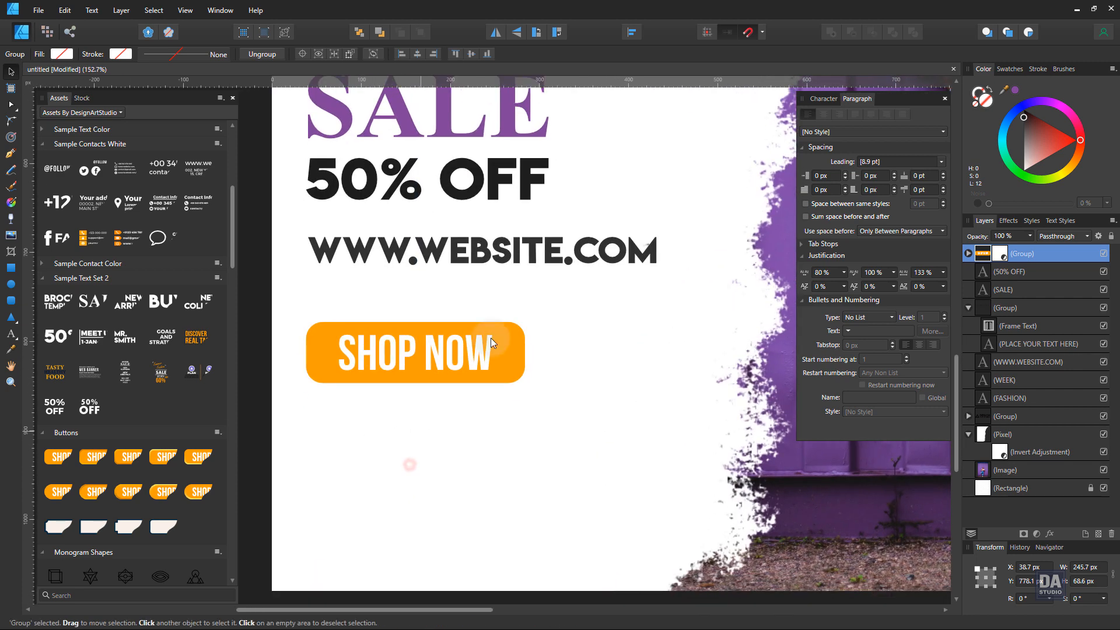
{"action": "double_click", "coordinate": [504, 369]}
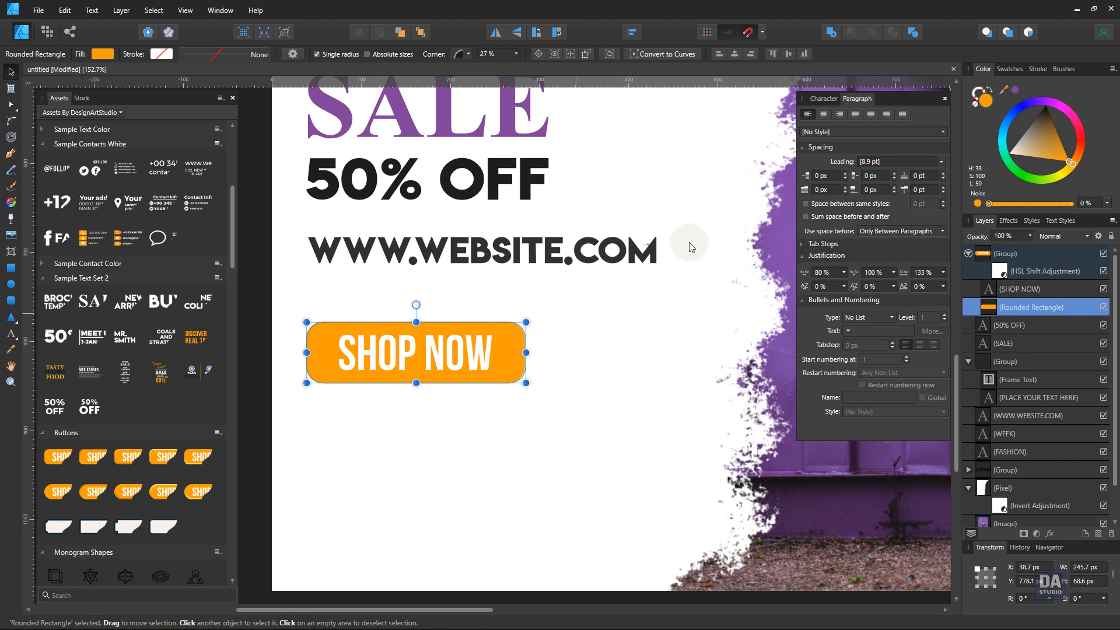
{"action": "left_click_drag", "start_coordinate": [1016, 91], "coordinate": [440, 379]}
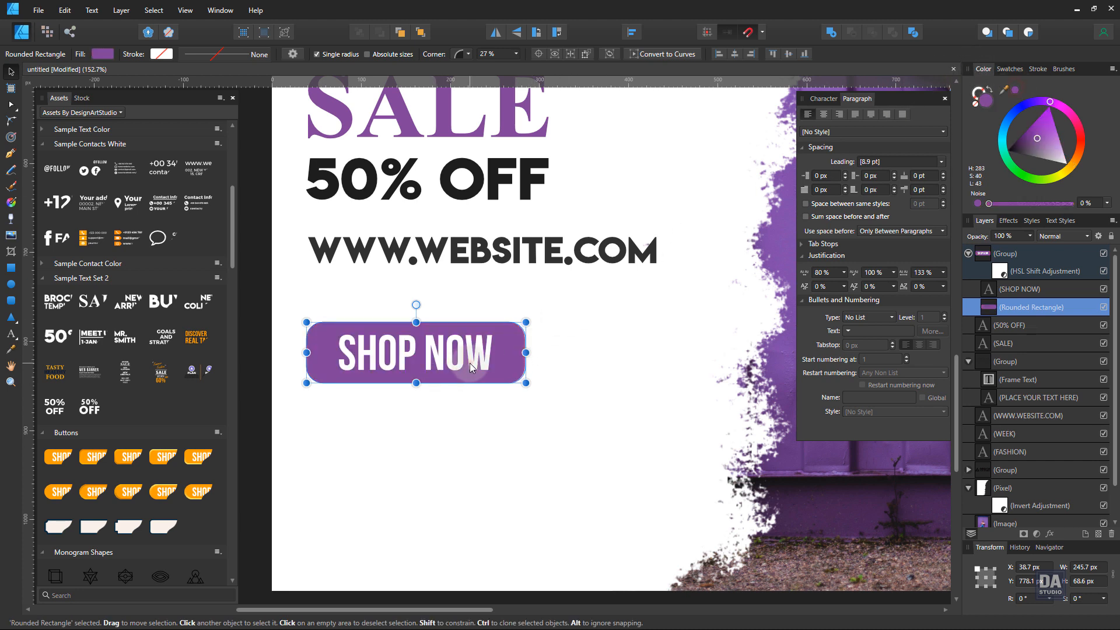
{"action": "left_click", "coordinate": [471, 365]}
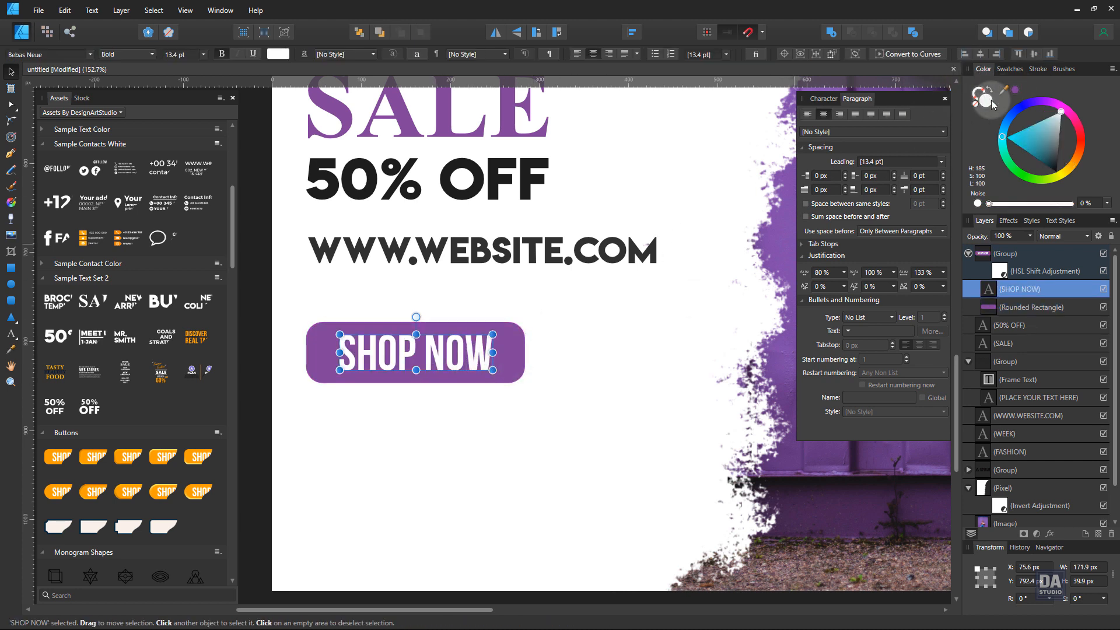
Step: Colour the SHOP NOW label purple and turn its rounded rectangle into an unfilled purple outline 0.6 pt wide
{"action": "left_click", "coordinate": [1016, 89]}
{"action": "left_click", "coordinate": [521, 359]}
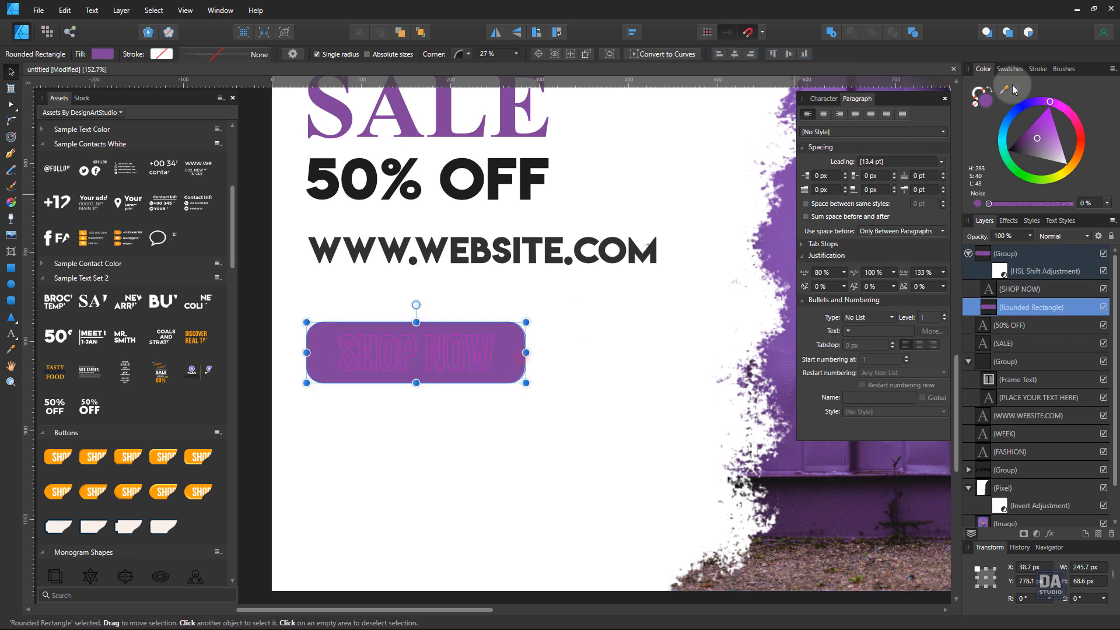
{"action": "left_click", "coordinate": [990, 91]}
{"action": "left_click", "coordinate": [1038, 69]}
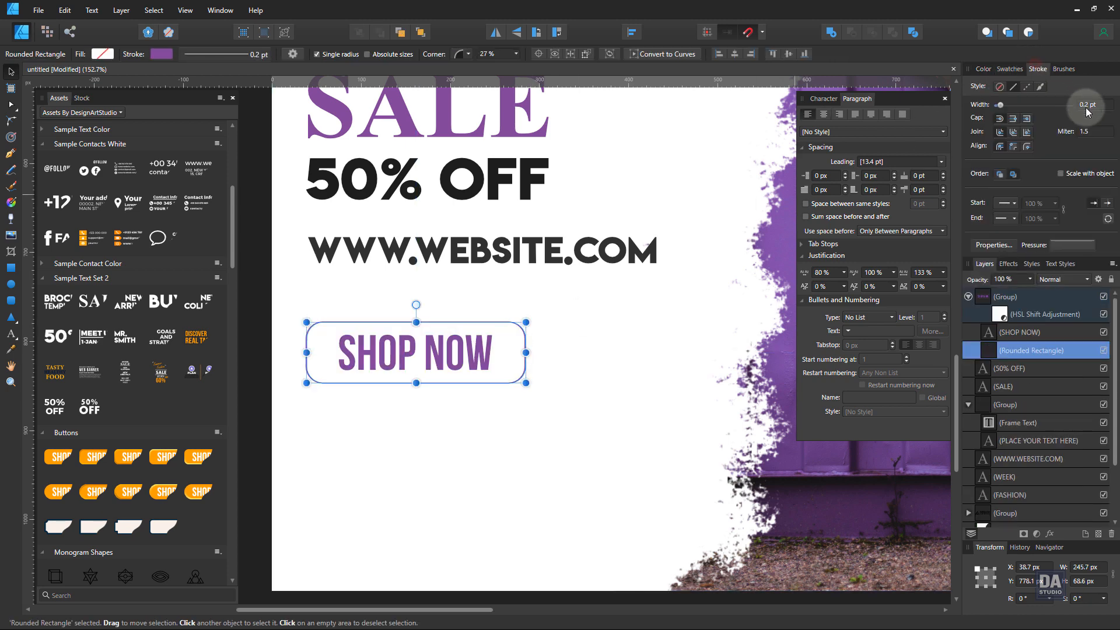
{"action": "scroll", "coordinate": [1091, 107], "scroll_direction": "up", "scroll_amount": 3}
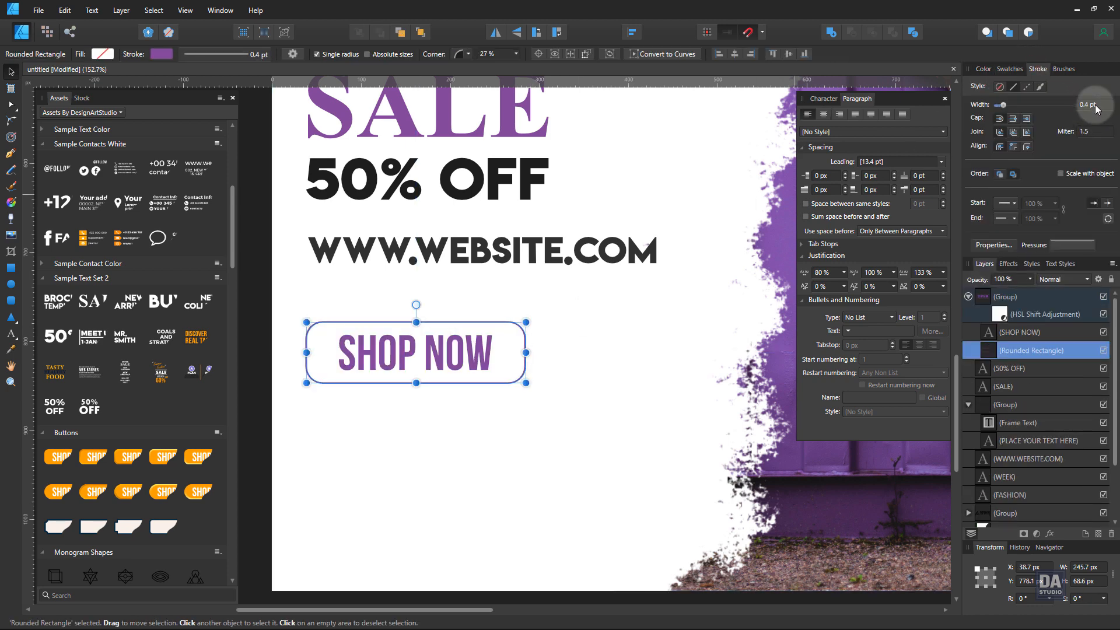
{"action": "left_click", "coordinate": [243, 350]}
{"action": "scroll", "coordinate": [408, 367], "scroll_direction": "down", "scroll_amount": 6}
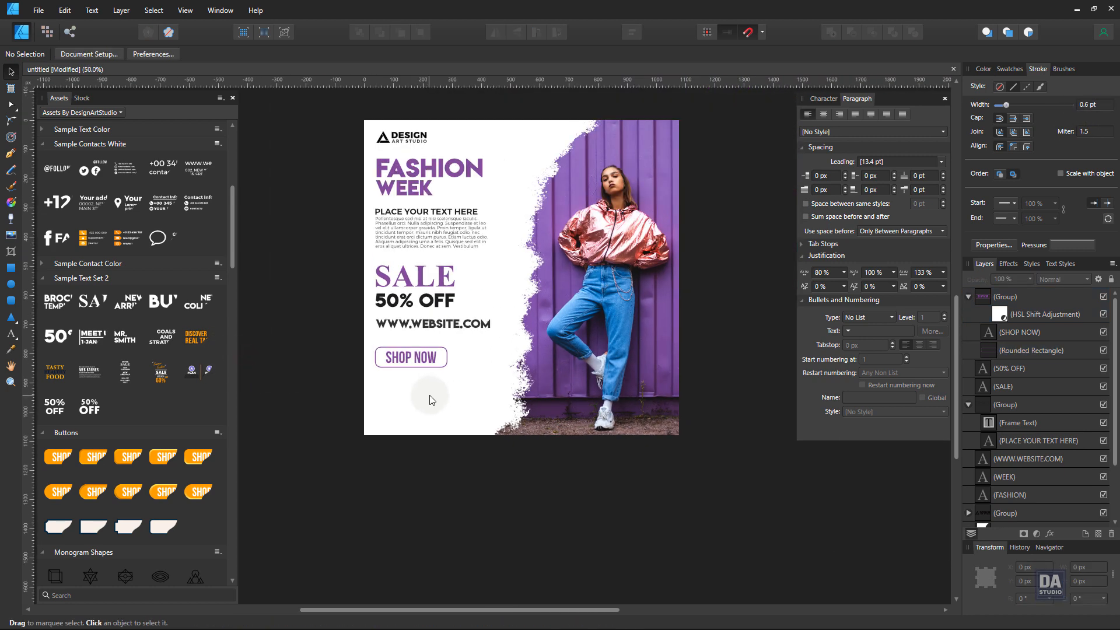
{"action": "scroll", "coordinate": [497, 236], "scroll_direction": "up", "scroll_amount": 1}
{"action": "left_click_drag", "start_coordinate": [439, 348], "coordinate": [439, 350]}
{"action": "left_click", "coordinate": [301, 409]}
{"action": "left_click_drag", "start_coordinate": [437, 423], "coordinate": [422, 420]}
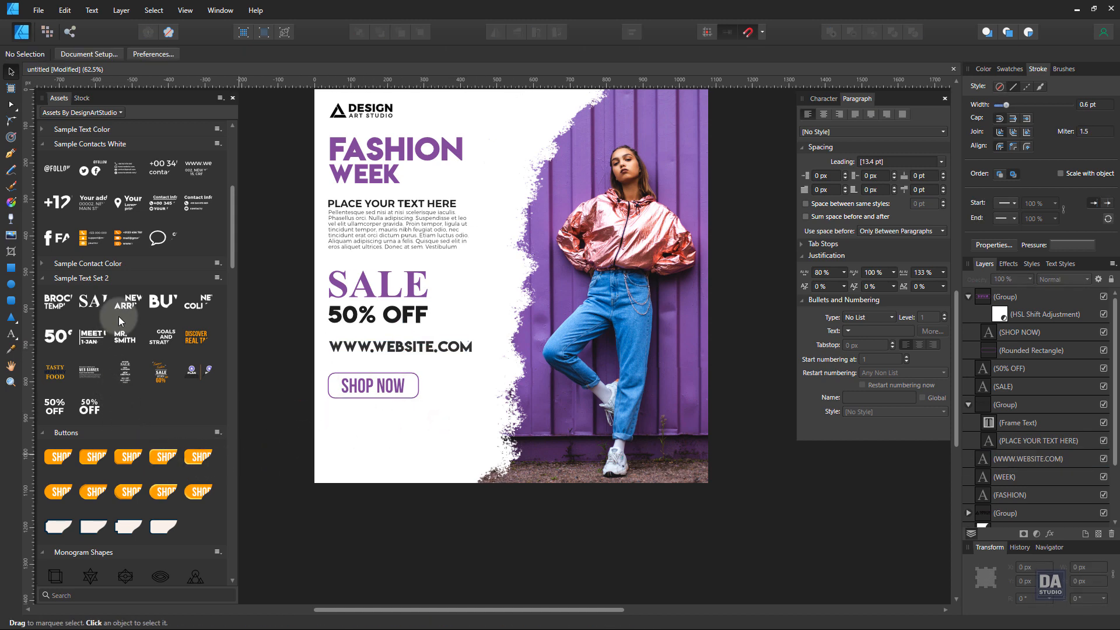
{"action": "scroll", "coordinate": [143, 292], "scroll_direction": "up", "scroll_amount": 3}
{"action": "left_click_drag", "start_coordinate": [62, 257], "coordinate": [379, 443]}
{"action": "left_click", "coordinate": [1009, 69]}
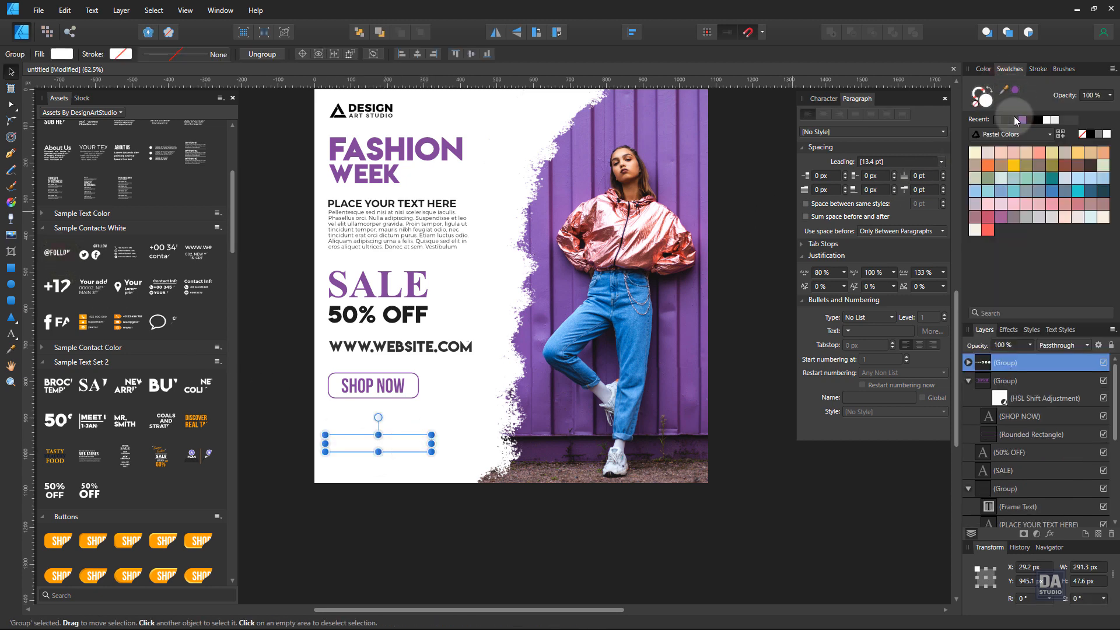
{"action": "left_click", "coordinate": [1006, 121]}
{"action": "scroll", "coordinate": [327, 440], "scroll_direction": "up", "scroll_amount": 3}
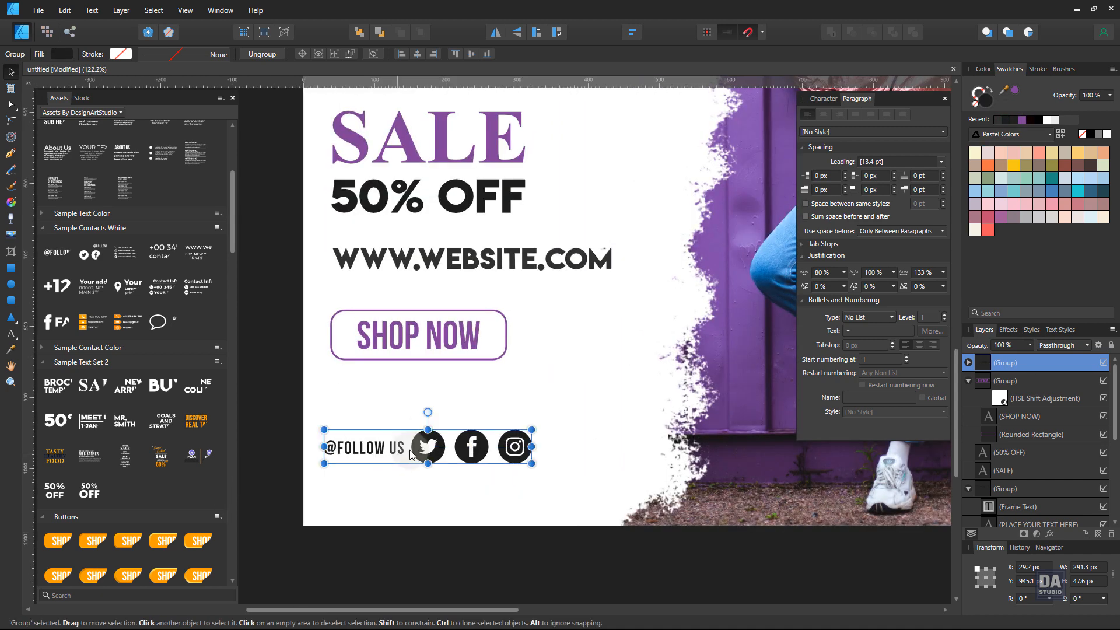
{"action": "left_click_drag", "start_coordinate": [438, 455], "coordinate": [439, 457]}
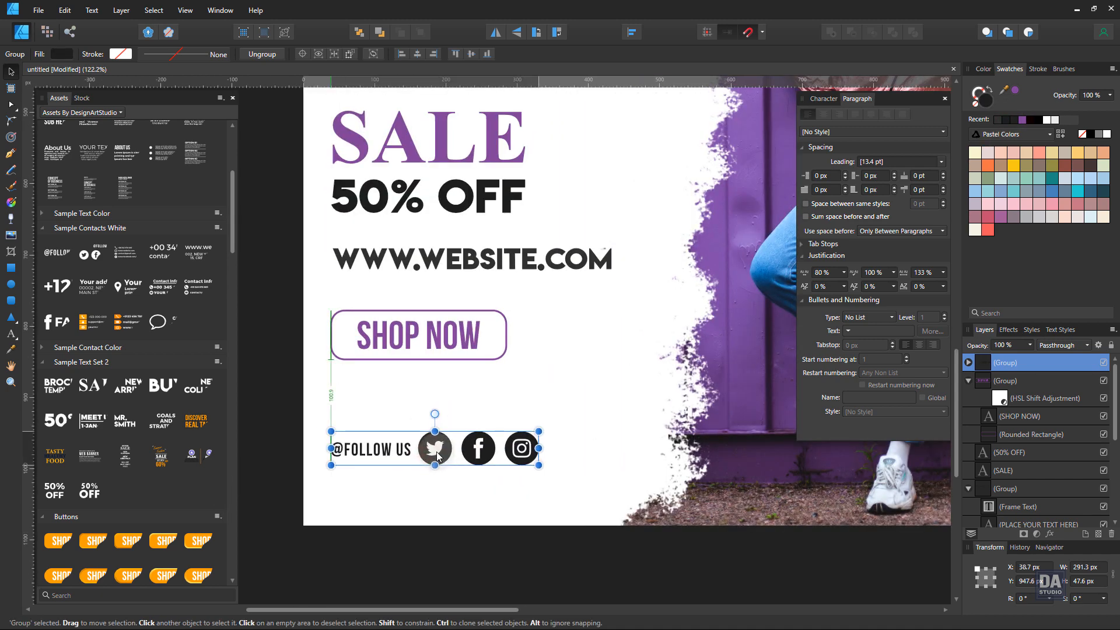
{"action": "left_click_drag", "start_coordinate": [547, 427], "coordinate": [560, 424]}
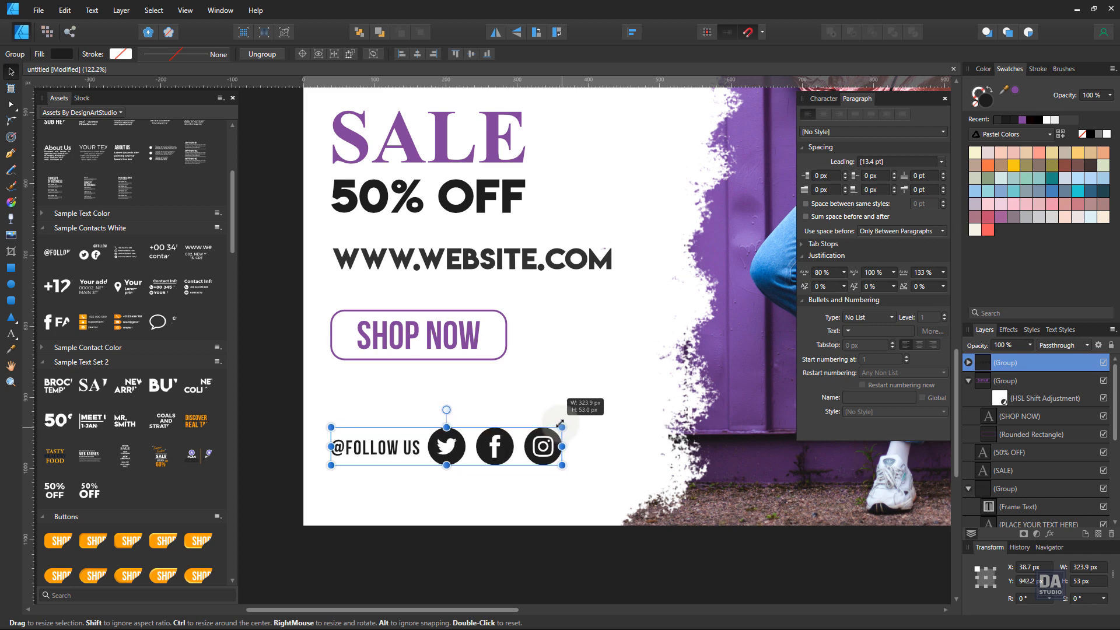
{"action": "left_click", "coordinate": [489, 554]}
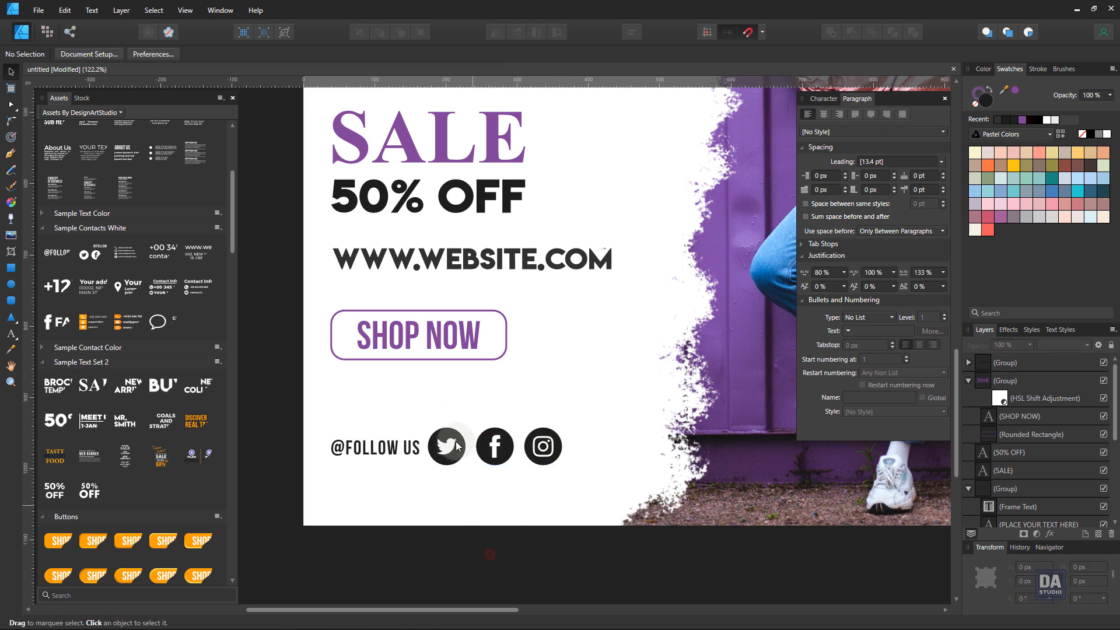
Step: Move the SHOP NOW button straight down to a Y position of about 790 px
{"action": "left_click", "coordinate": [444, 357]}
{"action": "left_click", "coordinate": [468, 337]}
{"action": "left_click_drag", "start_coordinate": [468, 338], "coordinate": [468, 346]}
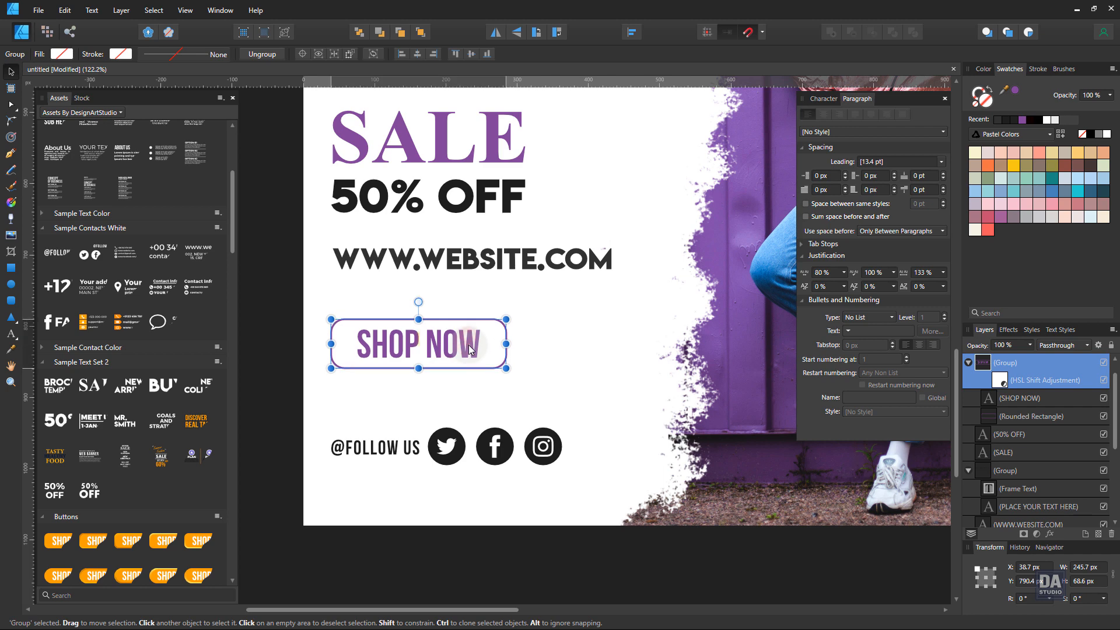
Step: Move the website address up closer to "50% OFF", then shift it slightly down together with SALE and "50% OFF"
{"action": "scroll", "coordinate": [327, 368], "scroll_direction": "up", "scroll_amount": 3}
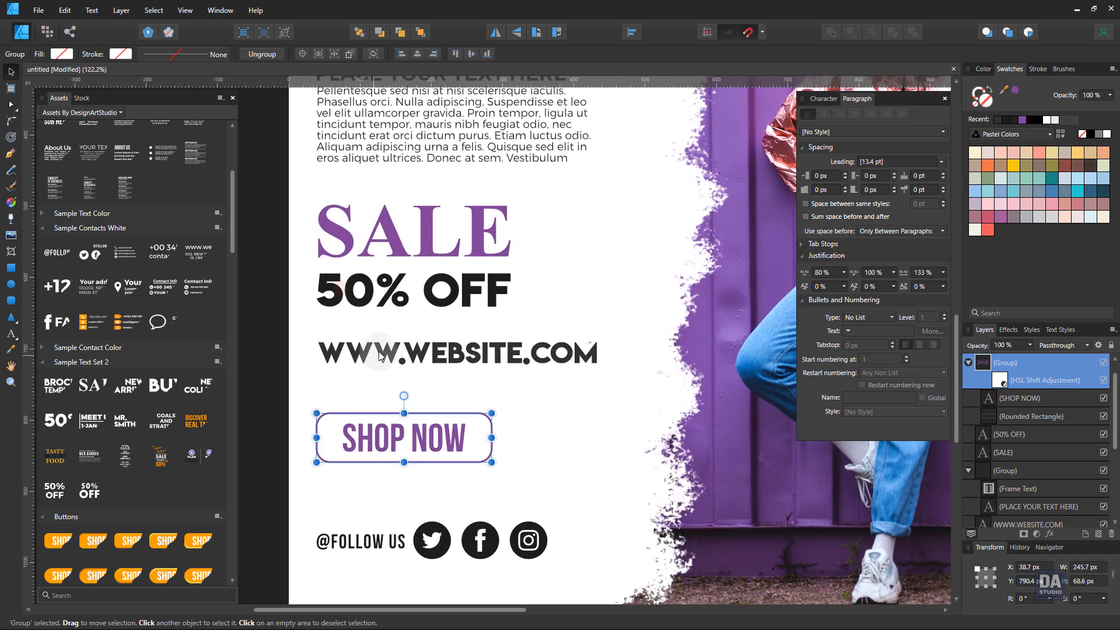
{"action": "left_click", "coordinate": [378, 357]}
{"action": "left_click_drag", "start_coordinate": [411, 348], "coordinate": [410, 336]}
{"action": "left_click", "coordinate": [362, 241], "text": "shift"}
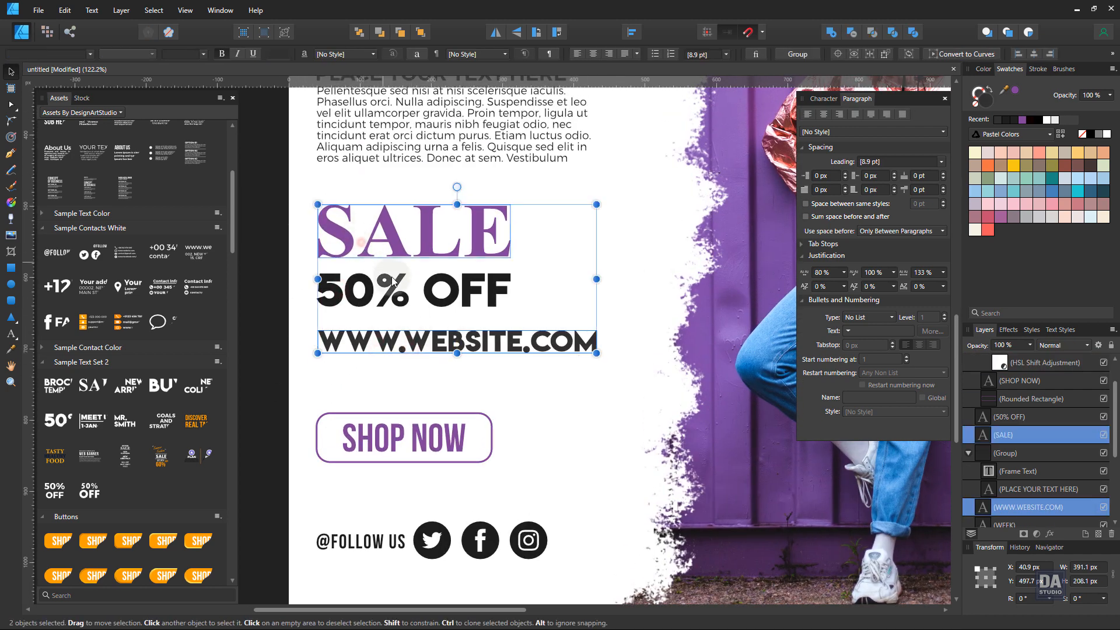
{"action": "left_click", "coordinate": [391, 277], "text": "shift"}
{"action": "left_click_drag", "start_coordinate": [390, 277], "coordinate": [391, 283]}
{"action": "left_click_drag", "start_coordinate": [487, 346], "coordinate": [215, 318]}
{"action": "left_click_drag", "start_coordinate": [507, 355], "coordinate": [404, 357]}
{"action": "left_click_drag", "start_coordinate": [496, 403], "coordinate": [469, 393]}
{"action": "left_click_drag", "start_coordinate": [297, 118], "coordinate": [455, 391]}
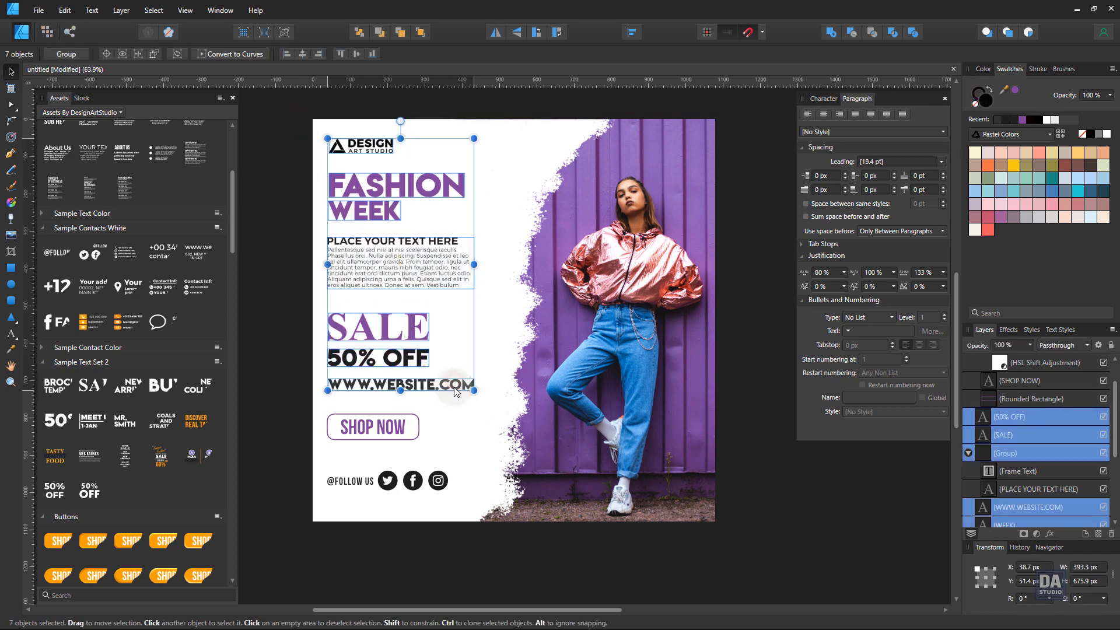
{"action": "left_click", "coordinate": [278, 429]}
{"action": "left_click", "coordinate": [364, 430]}
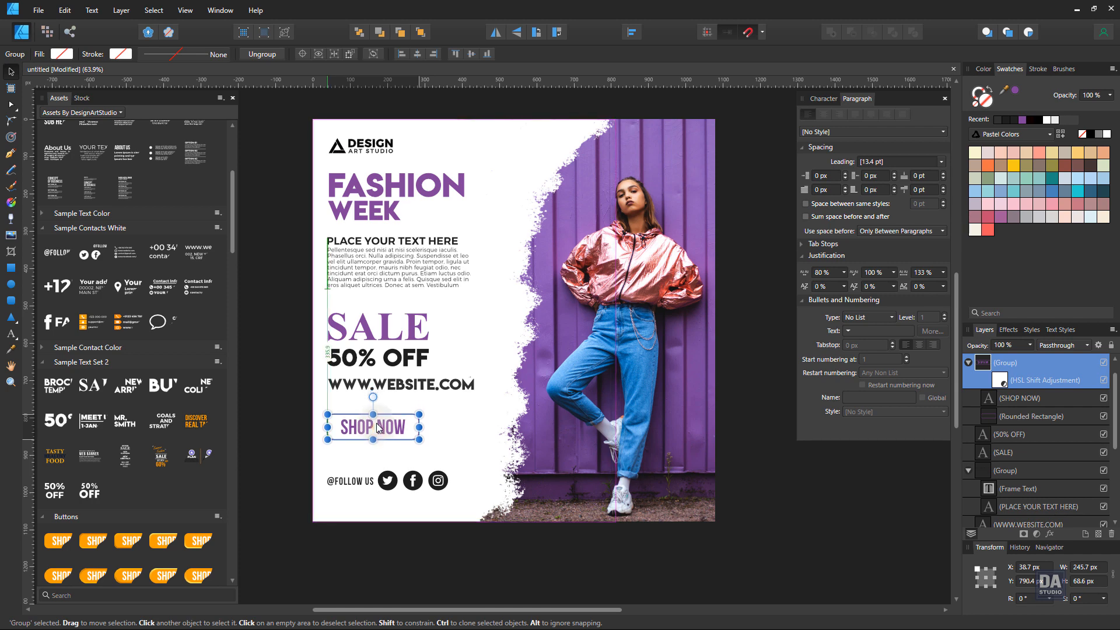
{"action": "left_click", "coordinate": [280, 434]}
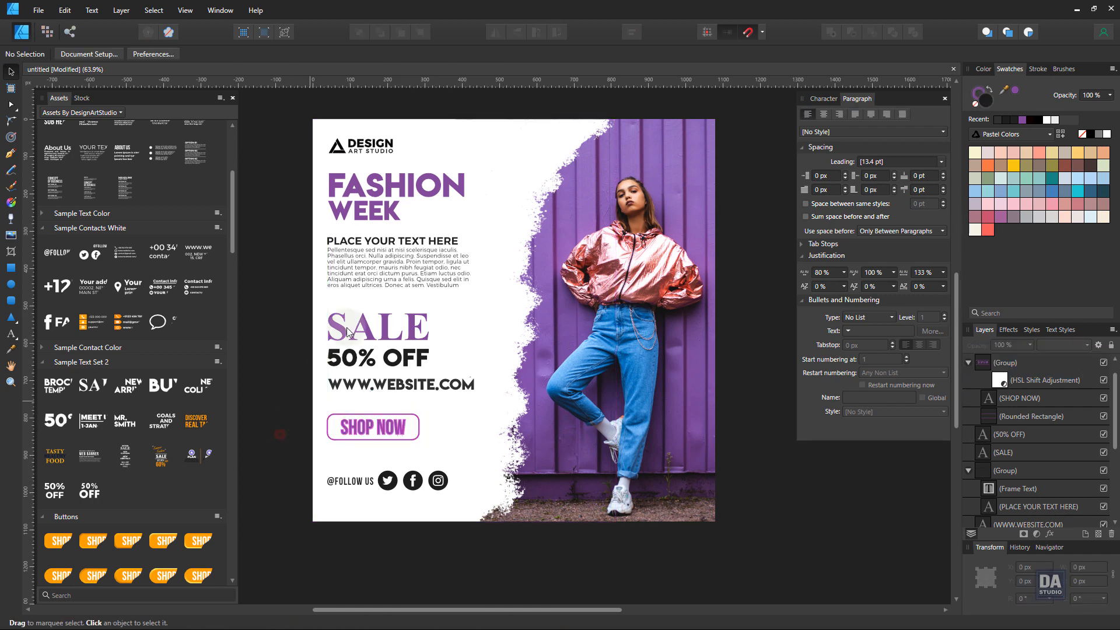
Step: Scale the paragraph text group to about 414 px wide and move it with the FASHION WEEK headline down to Y about 155 px
{"action": "left_click", "coordinate": [386, 282]}
{"action": "left_click_drag", "start_coordinate": [480, 295], "coordinate": [489, 303]}
{"action": "left_click", "coordinate": [401, 193], "text": "shift"}
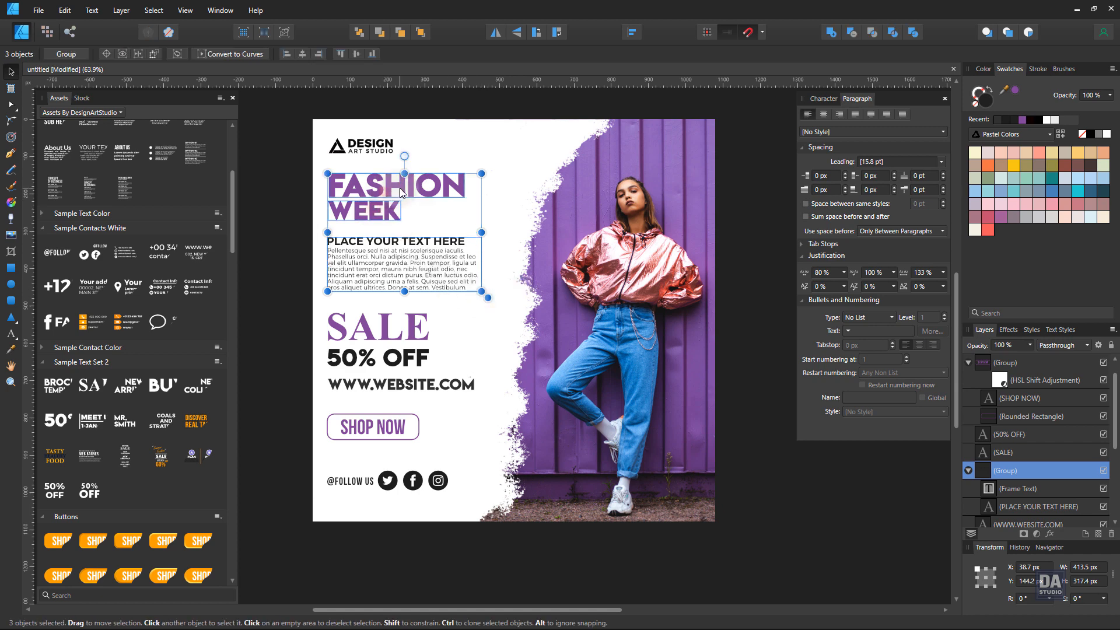
{"action": "left_click_drag", "start_coordinate": [401, 192], "coordinate": [400, 194]}
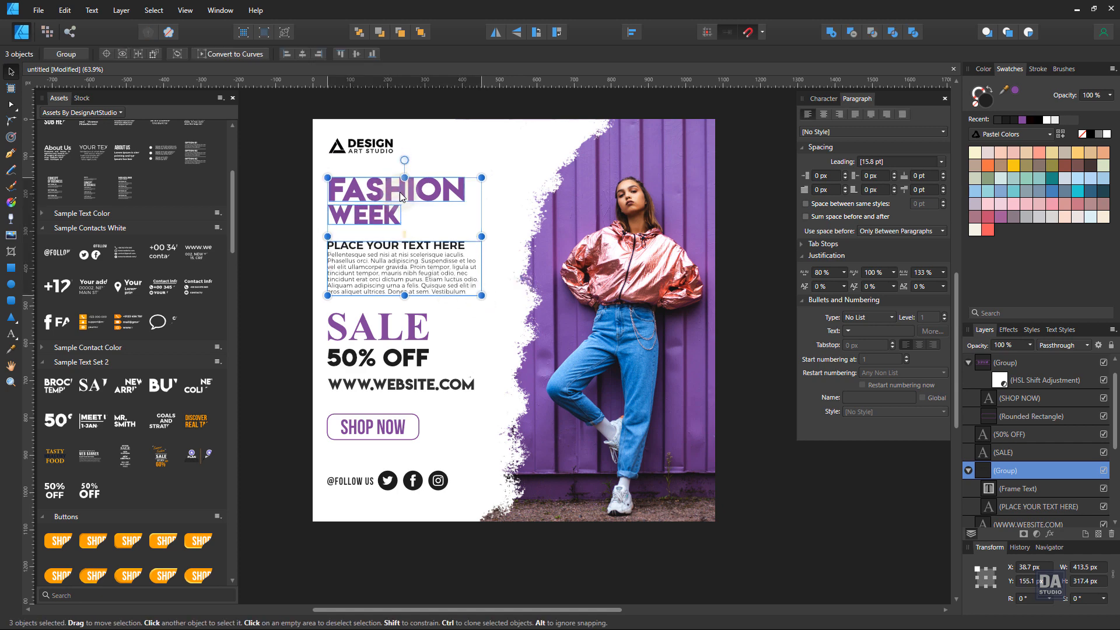
{"action": "left_click", "coordinate": [275, 253]}
Step: Collapse the Paragraph and Assets panels and deselect everything to view the finished post unobstructed
{"action": "left_click_drag", "start_coordinate": [474, 317], "coordinate": [508, 331]}
{"action": "left_click", "coordinate": [868, 99]}
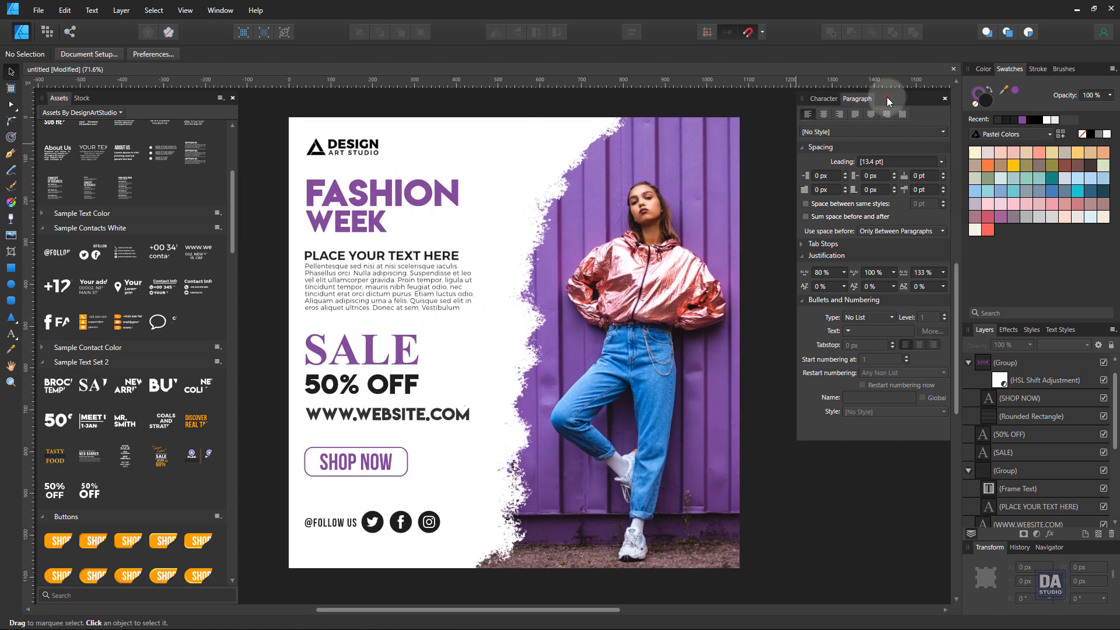
{"action": "left_click", "coordinate": [886, 98]}
{"action": "left_click", "coordinate": [150, 95]}
{"action": "key", "text": "z"}
{"action": "left_click_drag", "start_coordinate": [503, 292], "coordinate": [513, 292]}
{"action": "left_click_drag", "start_coordinate": [508, 336], "coordinate": [517, 328]}
{"action": "left_click", "coordinate": [821, 402]}
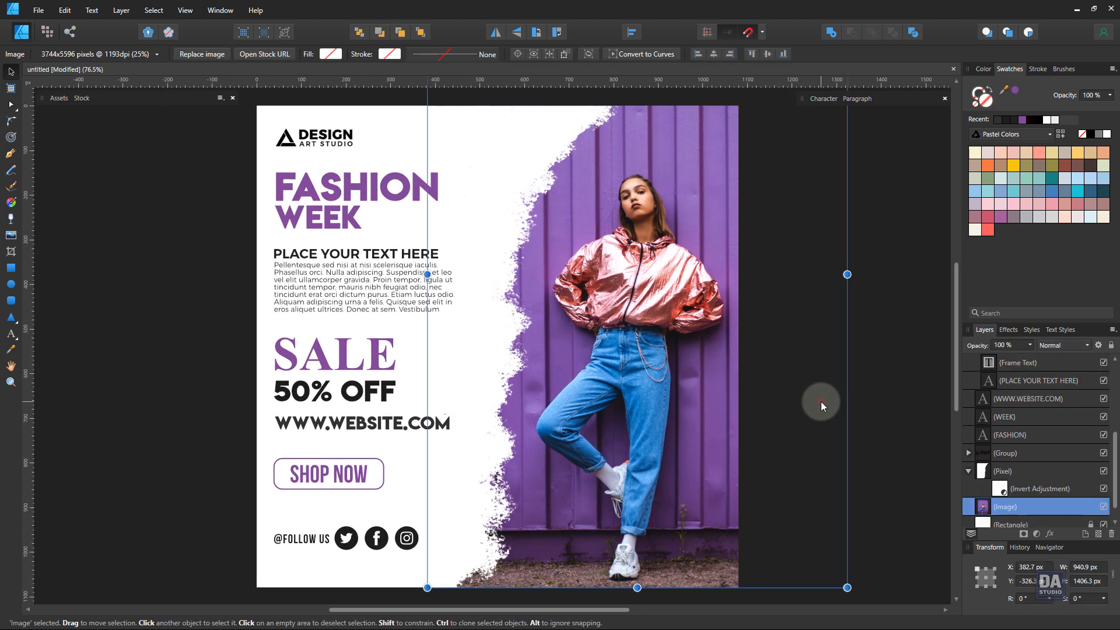
{"action": "left_click", "coordinate": [911, 418]}
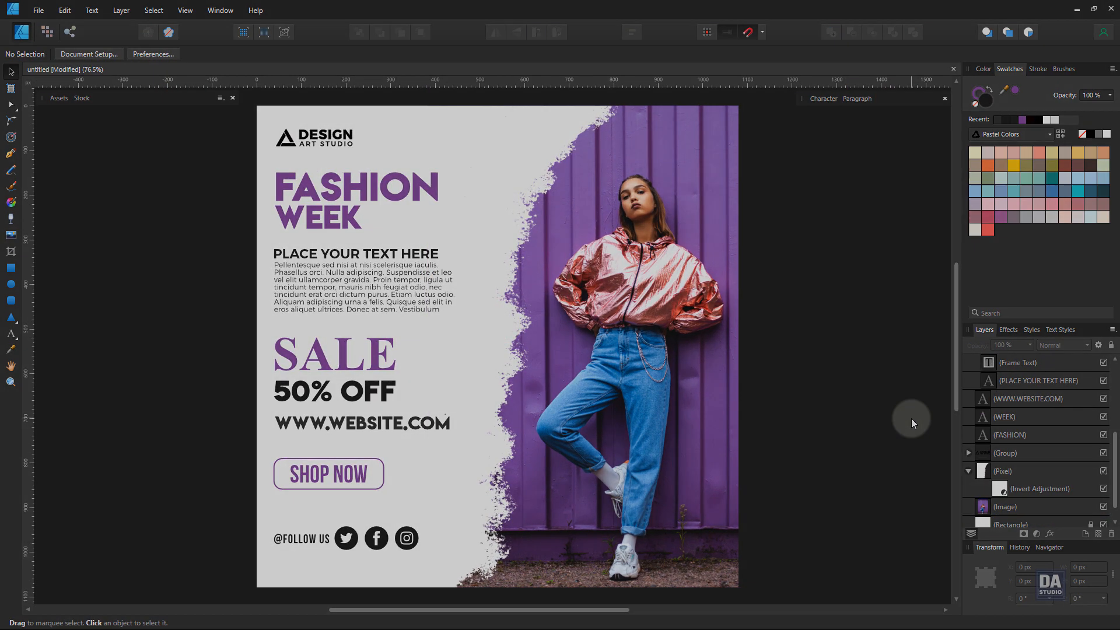